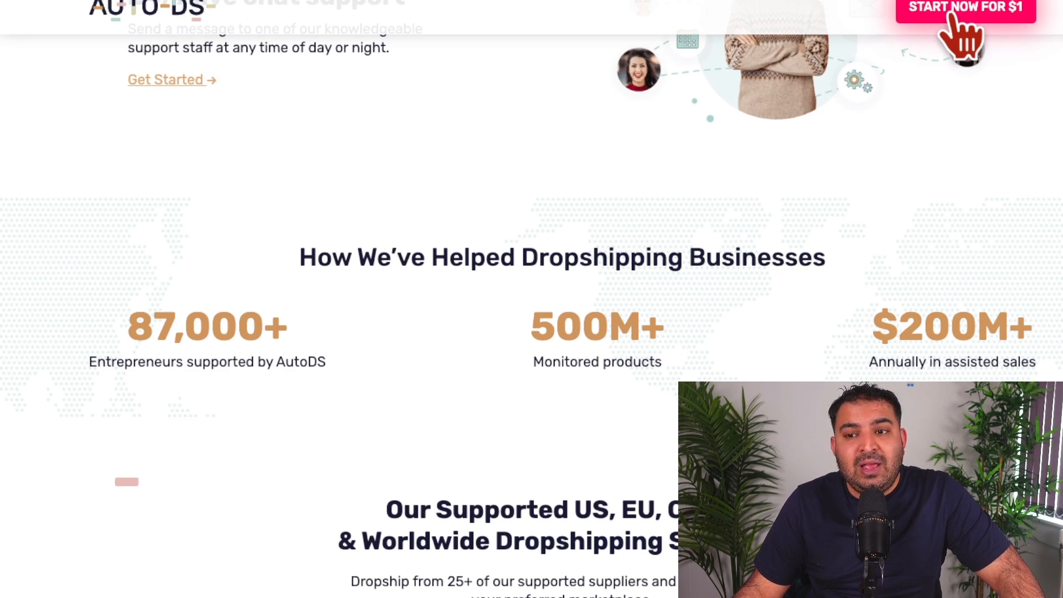
# Step: Start the $1 AutoDS trial and add a first eBay store with United Kingdom as the eBay target
pyautogui.click(953, 16)
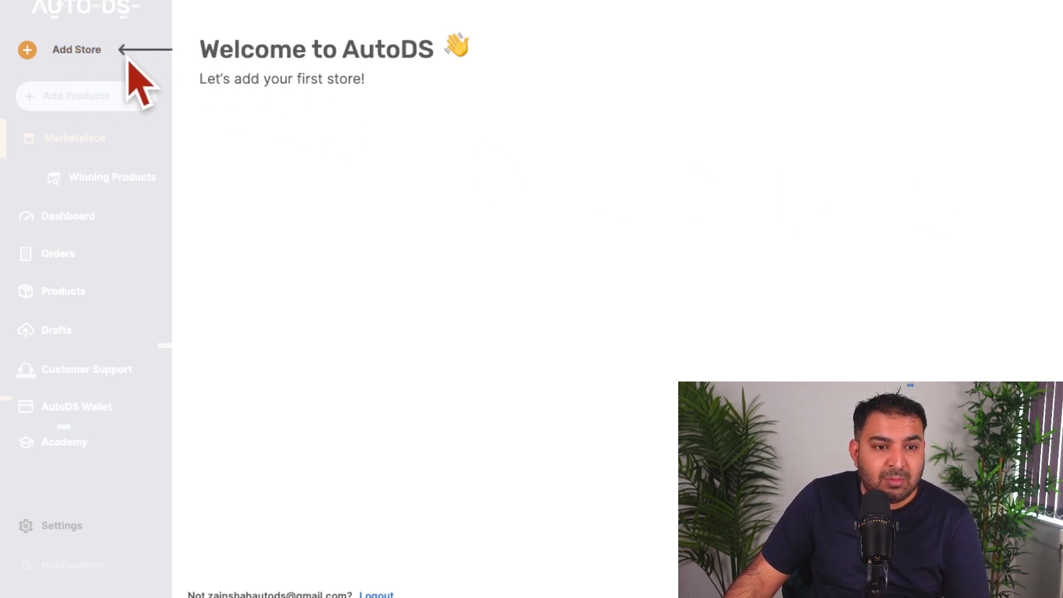
pyautogui.click(65, 51)
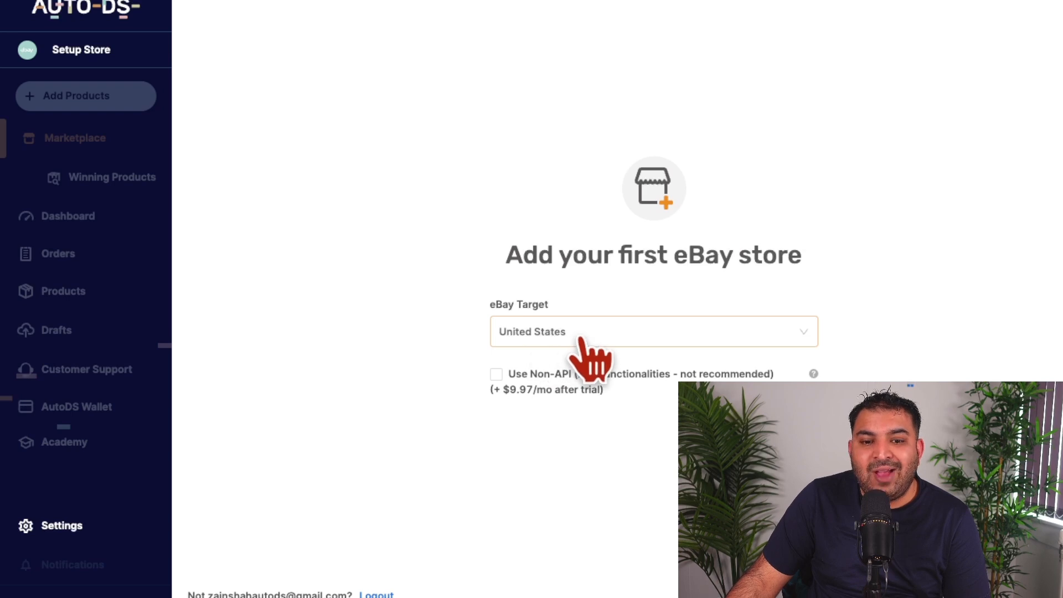
pyautogui.click(591, 354)
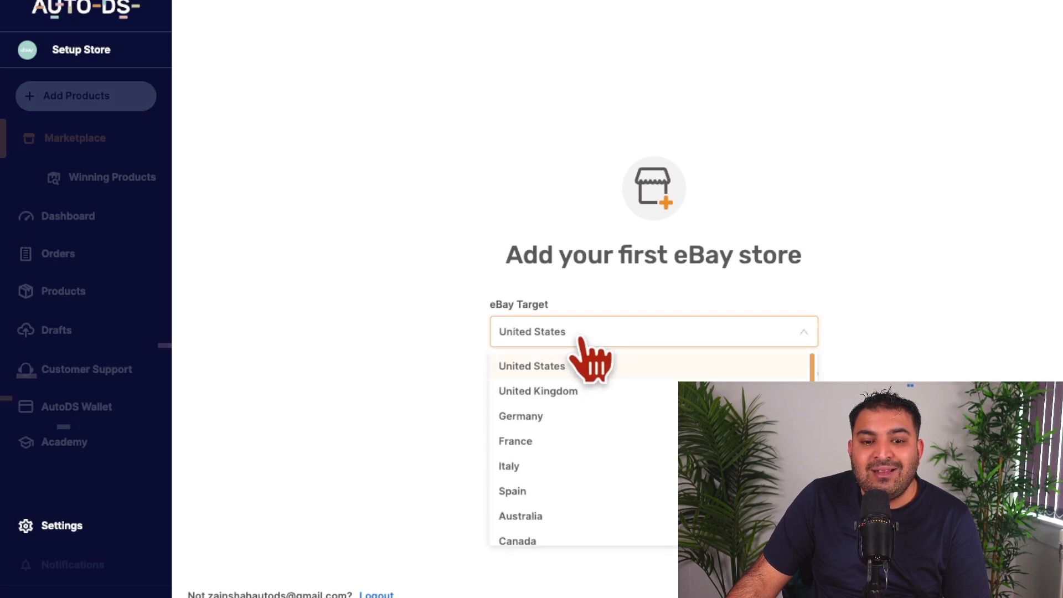
pyautogui.click(573, 392)
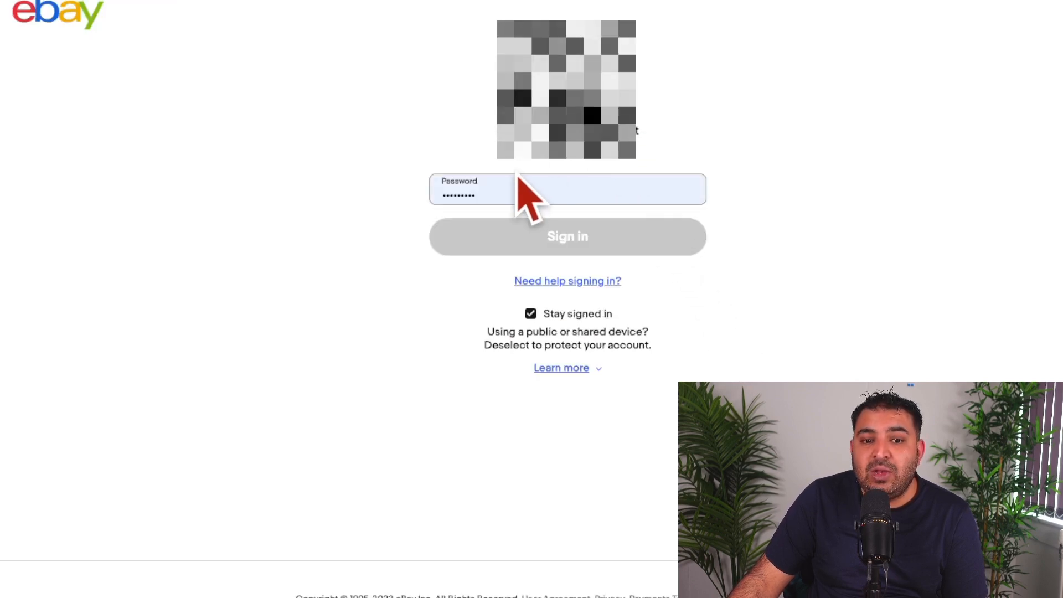
# Step: Sign in to the eBay account and grant AutoDS access to it
pyautogui.click(554, 236)
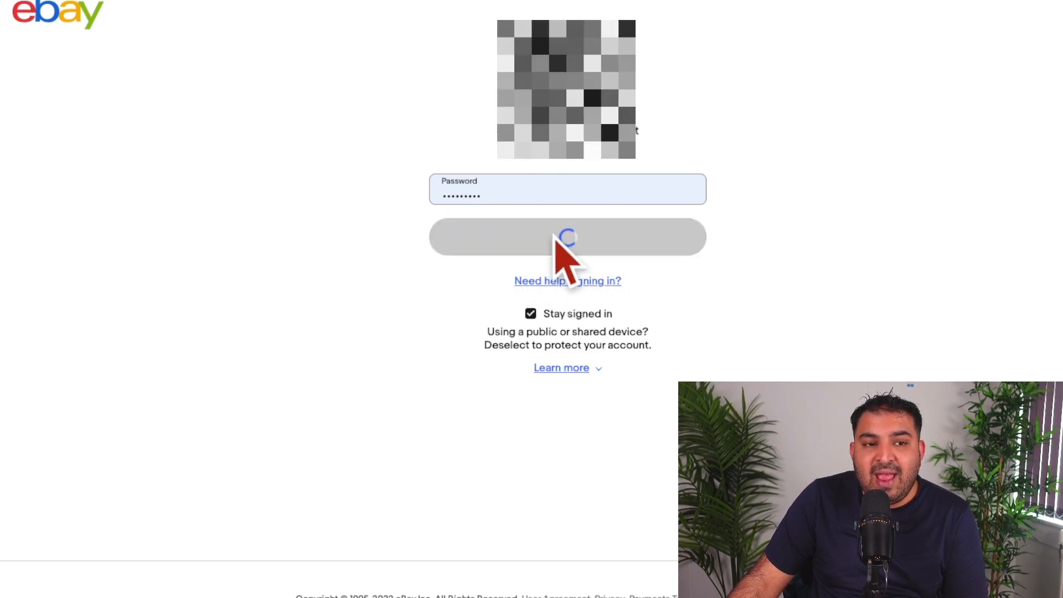
pyautogui.scroll(-1, 423, 238)
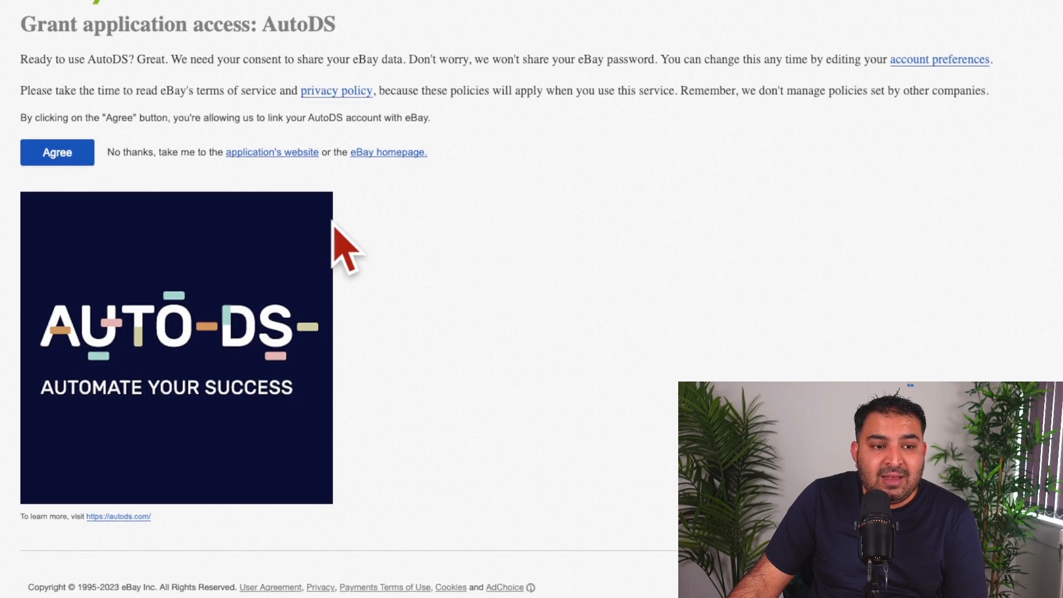
pyautogui.click(57, 157)
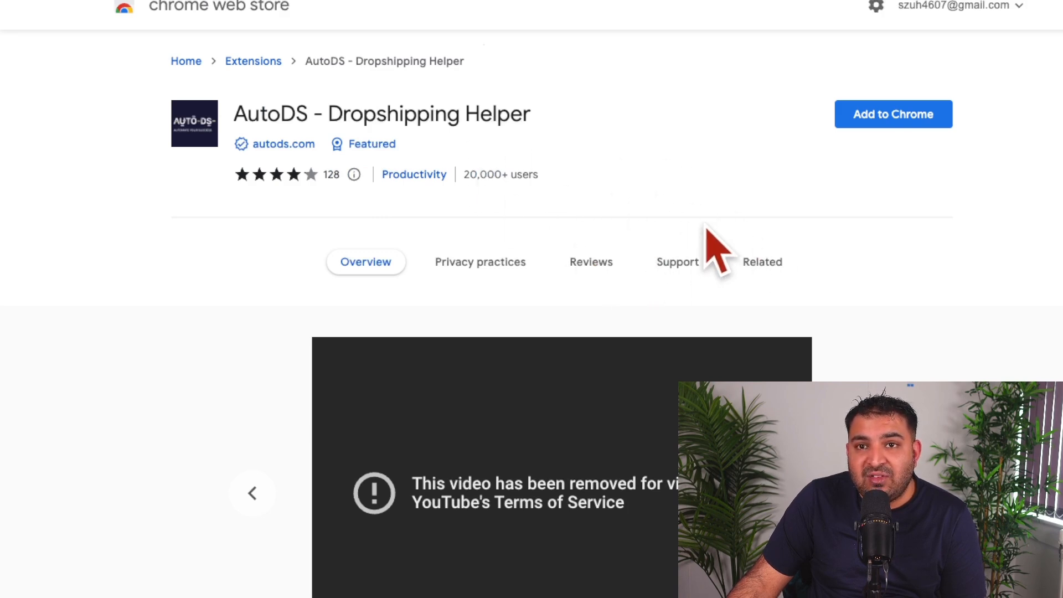
# Step: Add the AutoDS - Dropshipping Helper extension to Chrome
pyautogui.click(884, 119)
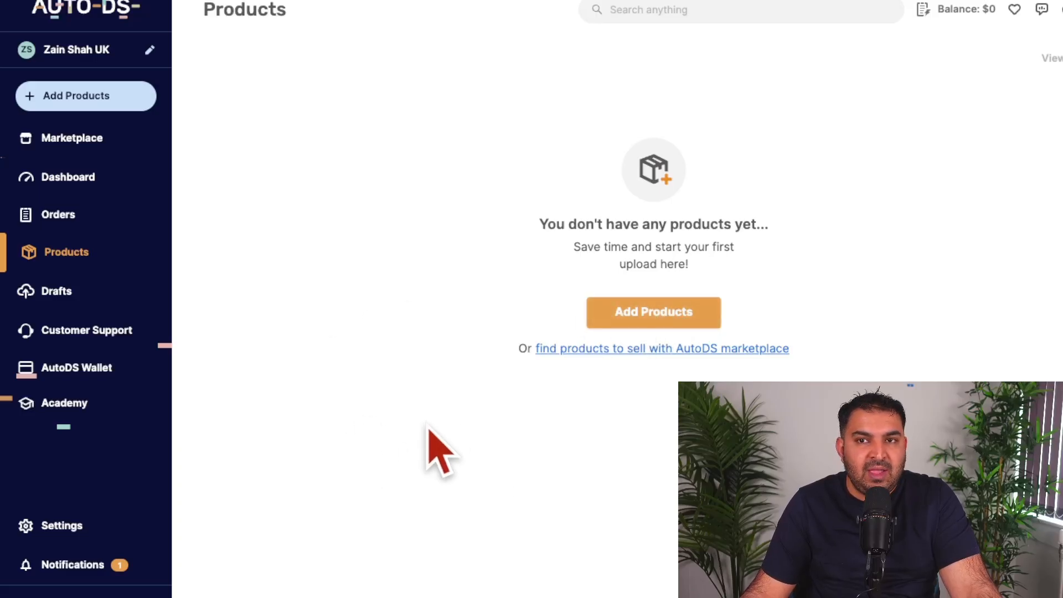
# Step: Set the default product quantity to 2 in the Aliexpress UK supplier's lister settings
pyautogui.click(55, 526)
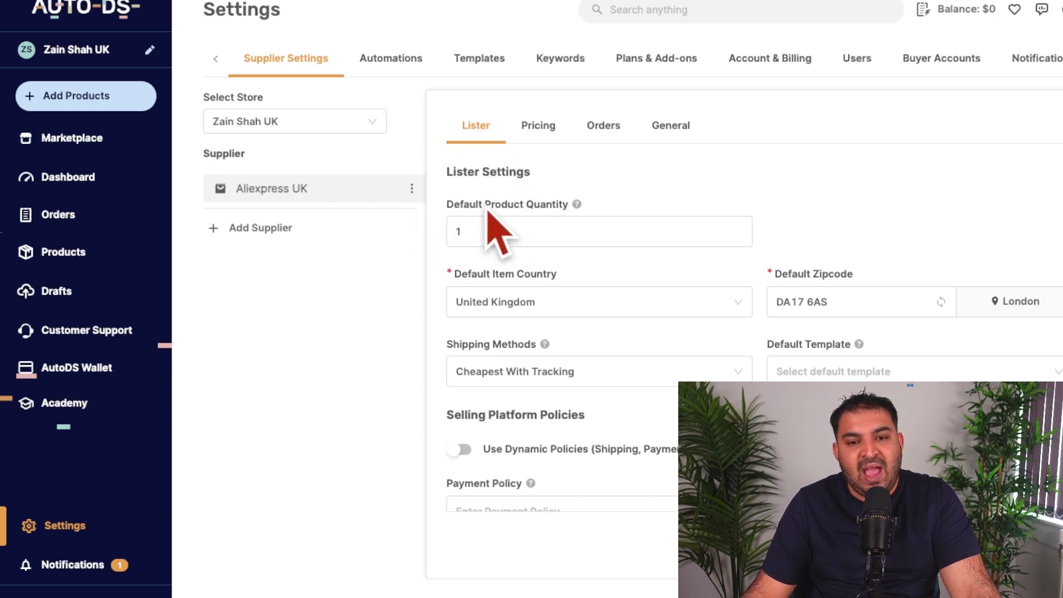
pyautogui.click(481, 234)
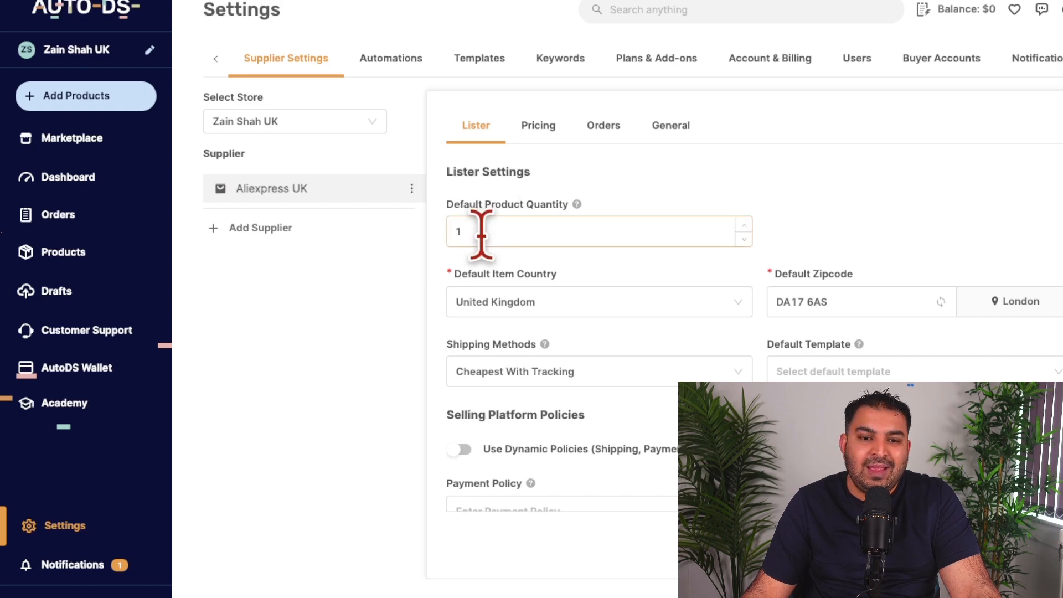
pyautogui.moveTo(481, 234); pyautogui.dragTo(400, 237)
pyautogui.write('2')
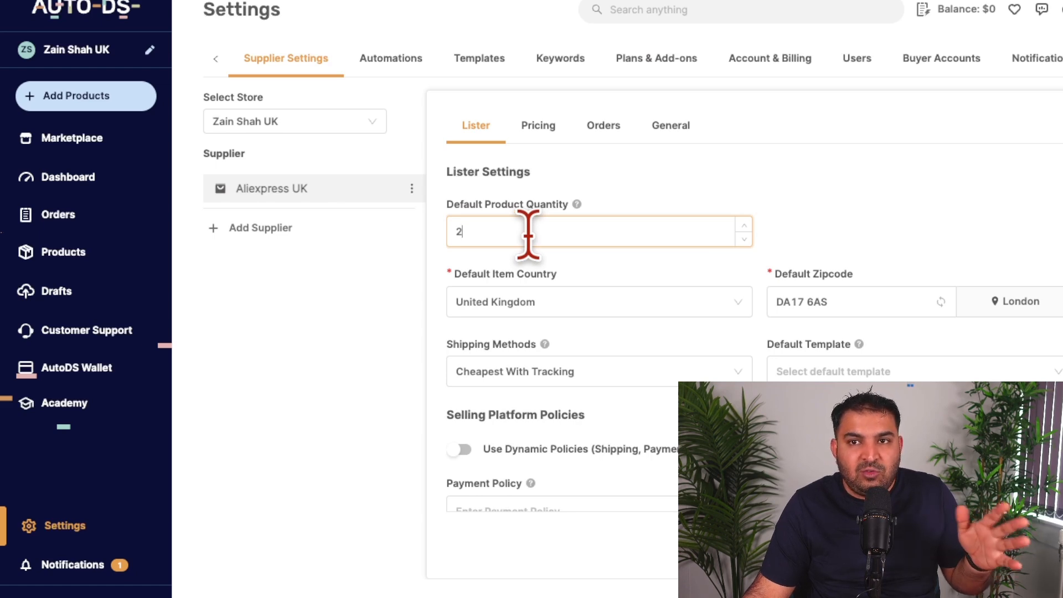
# Step: Review the lister settings for item country, zipcode, shipping methods, selling platform policies and advanced options
pyautogui.scroll(-1, 605, 202)
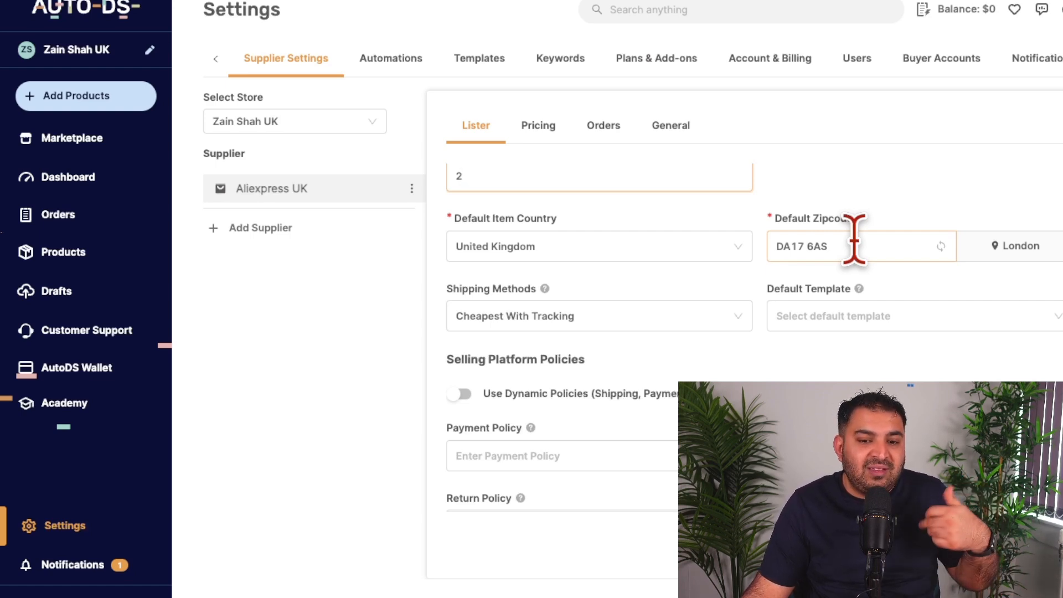
pyautogui.scroll(-2, 618, 259)
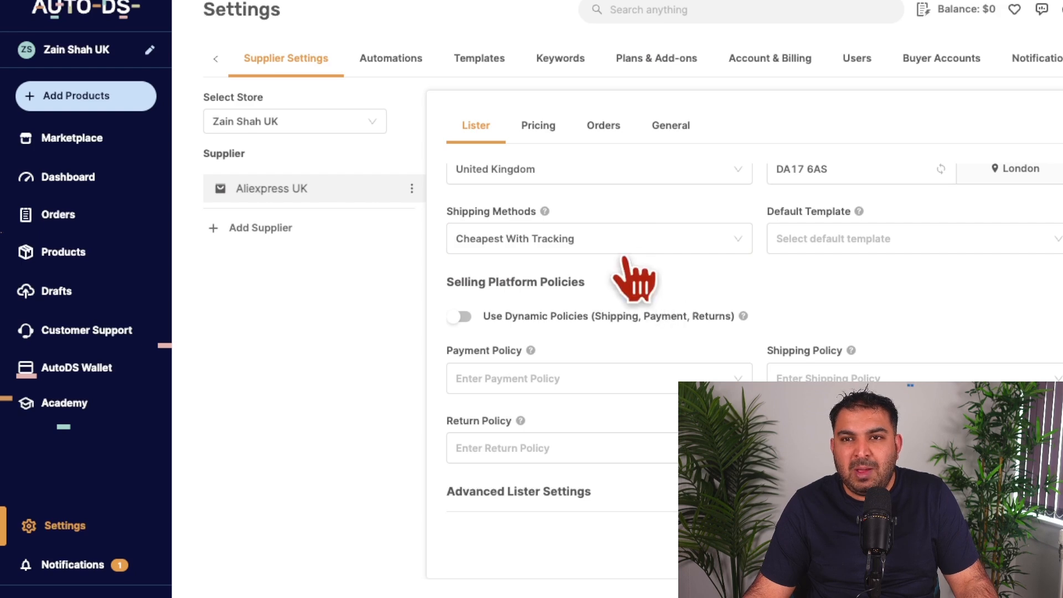
pyautogui.scroll(-1, 618, 254)
pyautogui.scroll(-3, 618, 254)
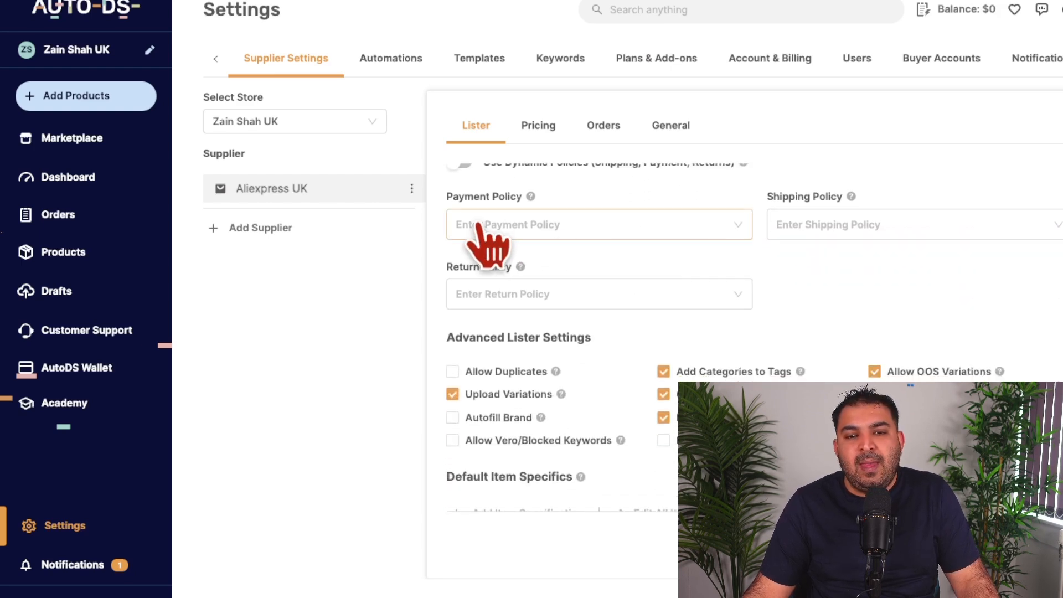
pyautogui.scroll(-1, 495, 266)
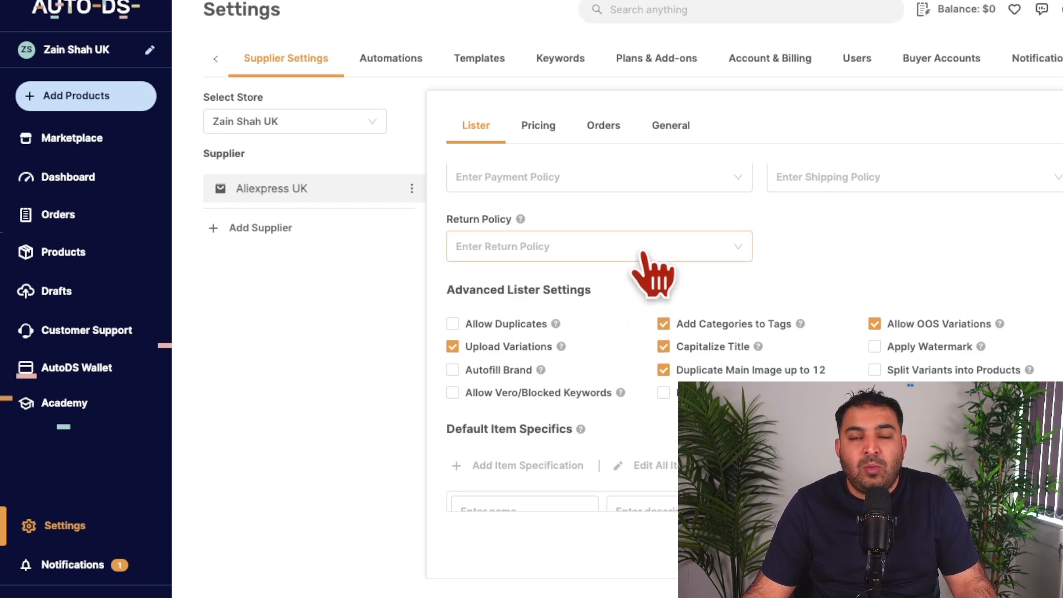
pyautogui.scroll(-1, 646, 264)
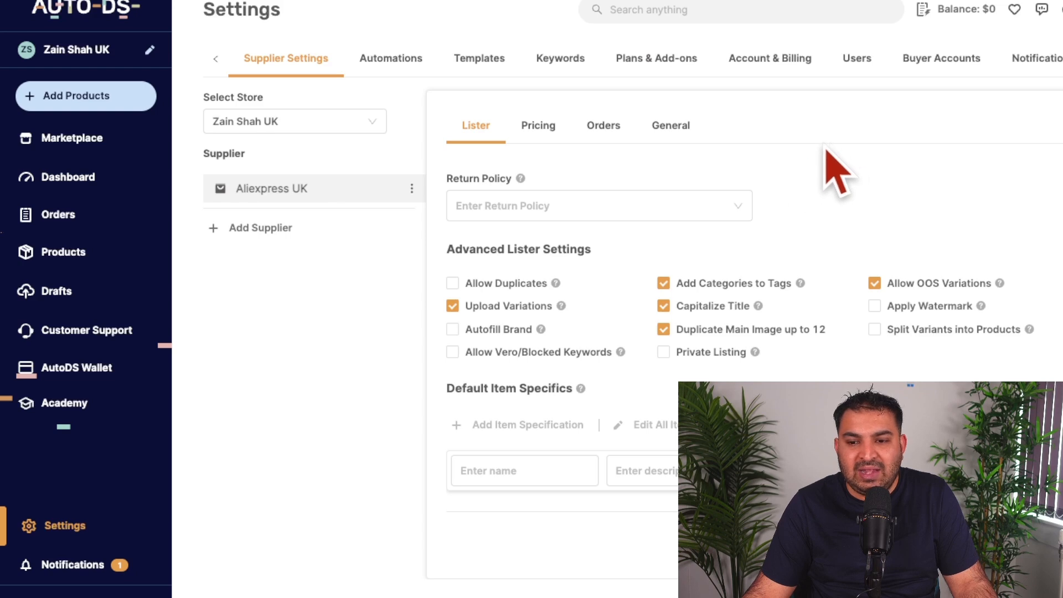
pyautogui.scroll(2, 720, 182)
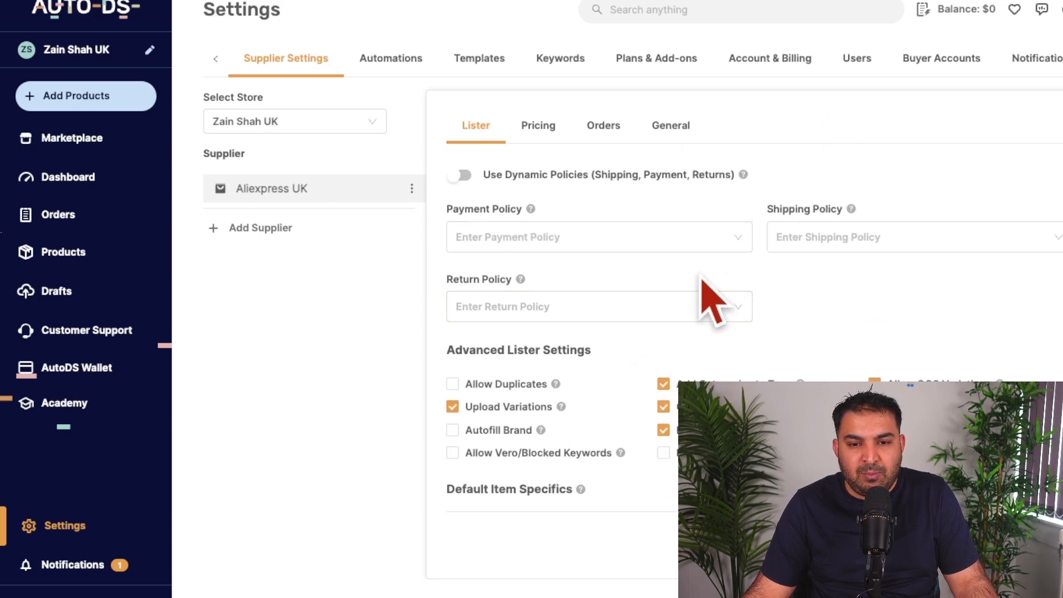
pyautogui.scroll(-2, 799, 285)
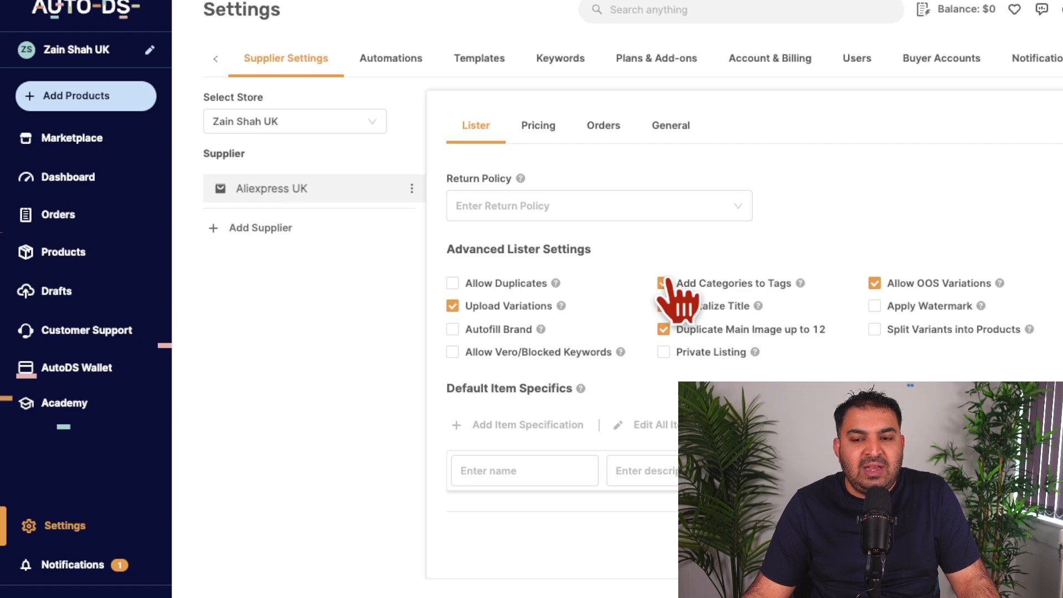
pyautogui.scroll(6, 729, 310)
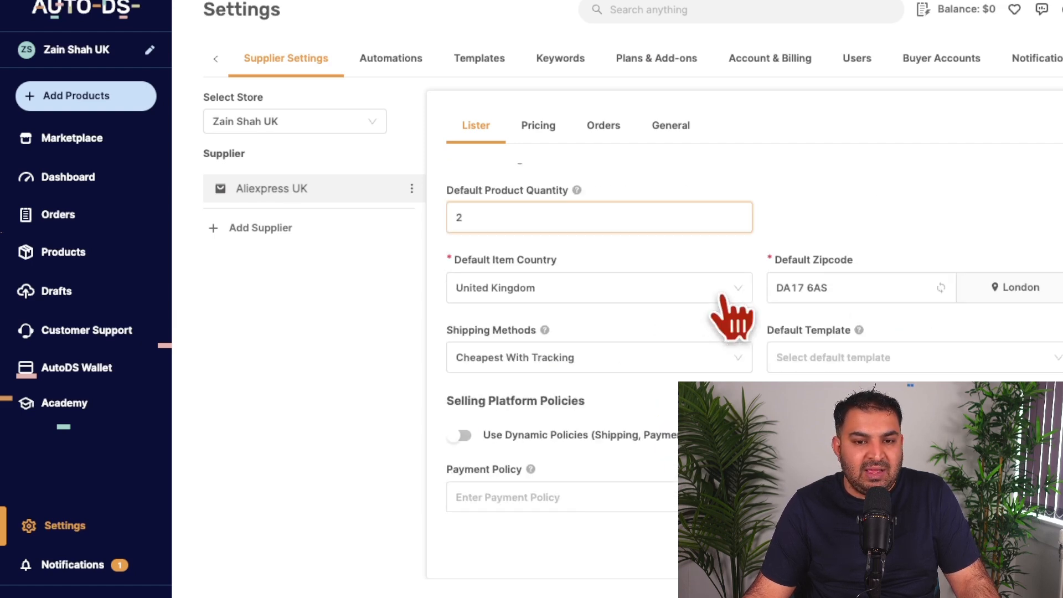
# Step: Examine the supplier's pricing settings, including fees, additional profit, default automation, minimum profit per product and additional pricing options
pyautogui.click(540, 128)
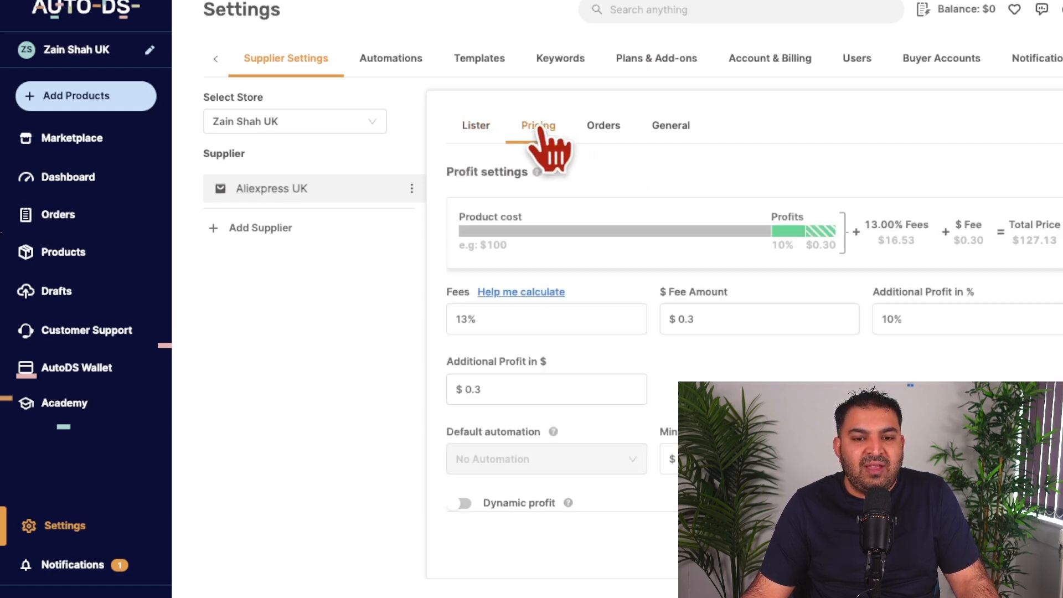
pyautogui.scroll(-1, 686, 310)
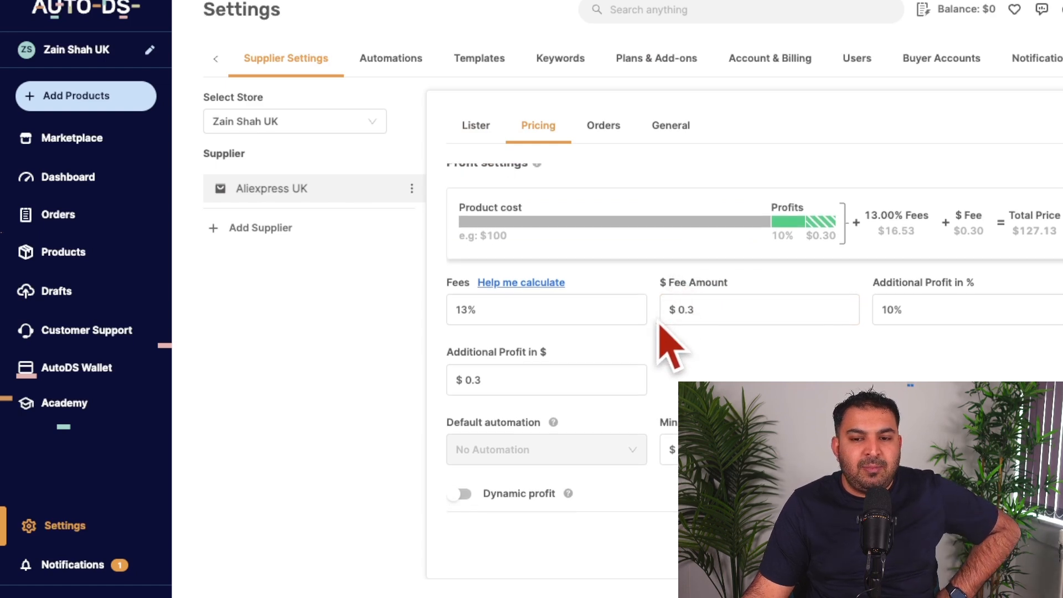
pyautogui.click(490, 310)
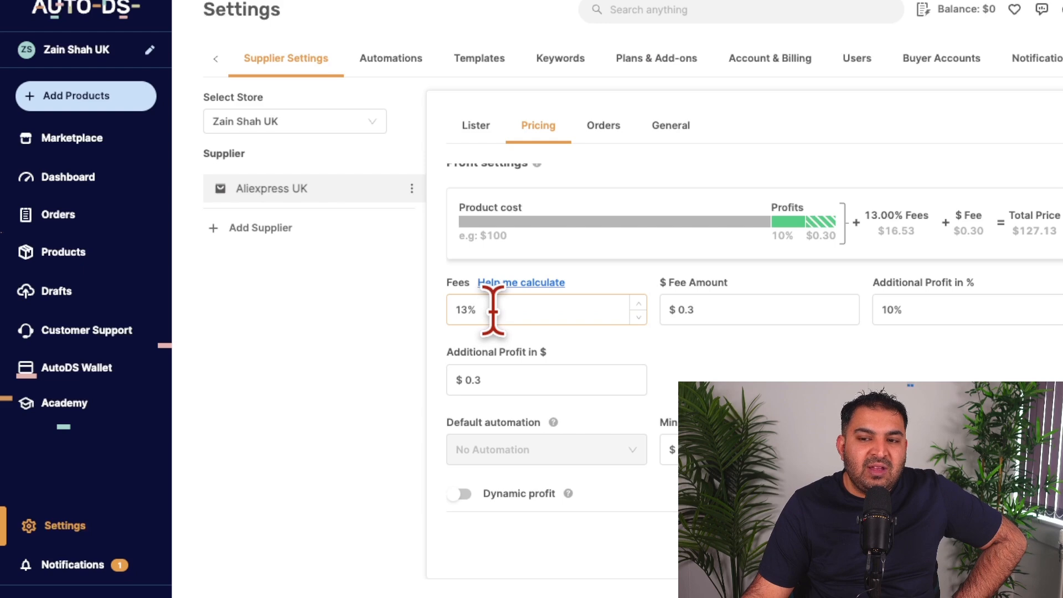
pyautogui.click(728, 310)
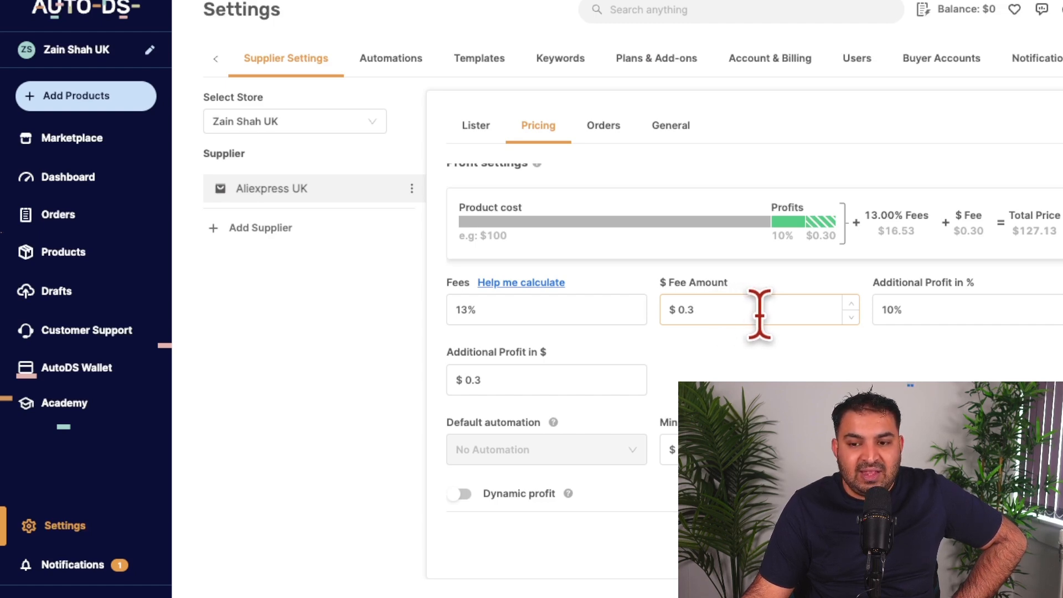
pyautogui.click(958, 306)
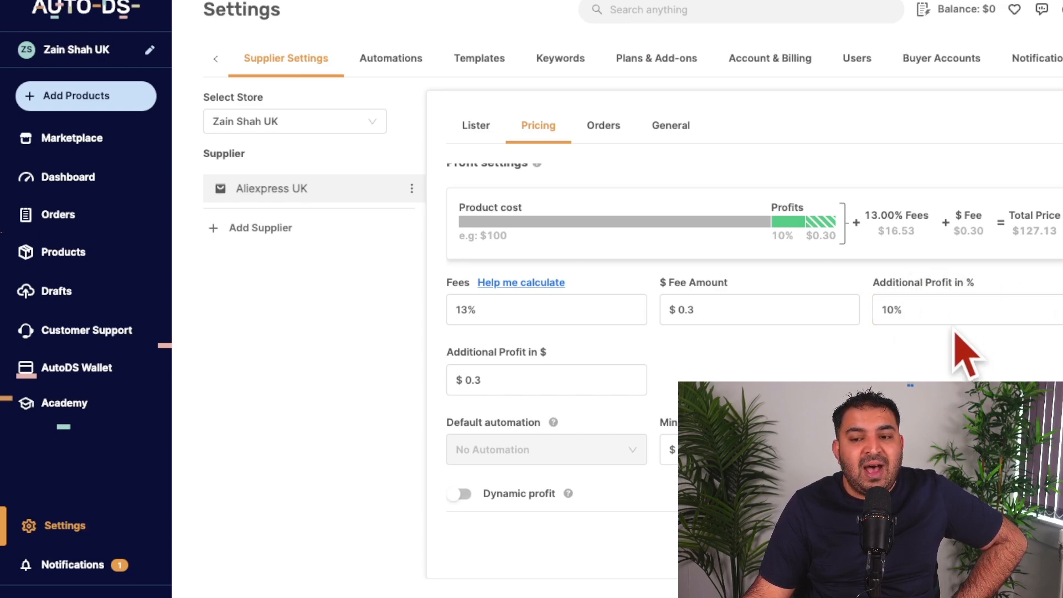
pyautogui.doubleClick(908, 312)
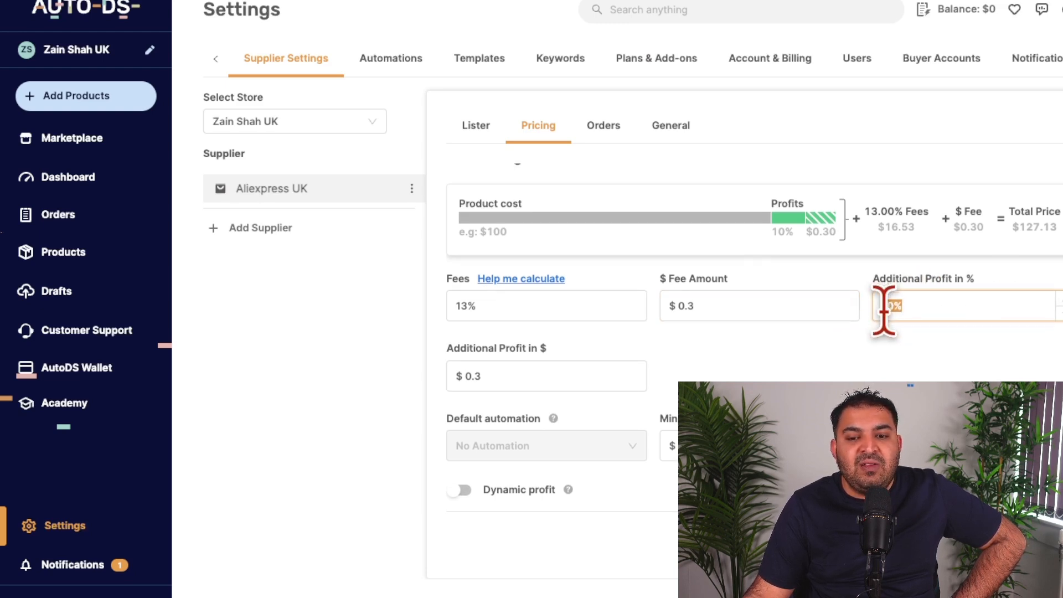
pyautogui.scroll(-2, 895, 332)
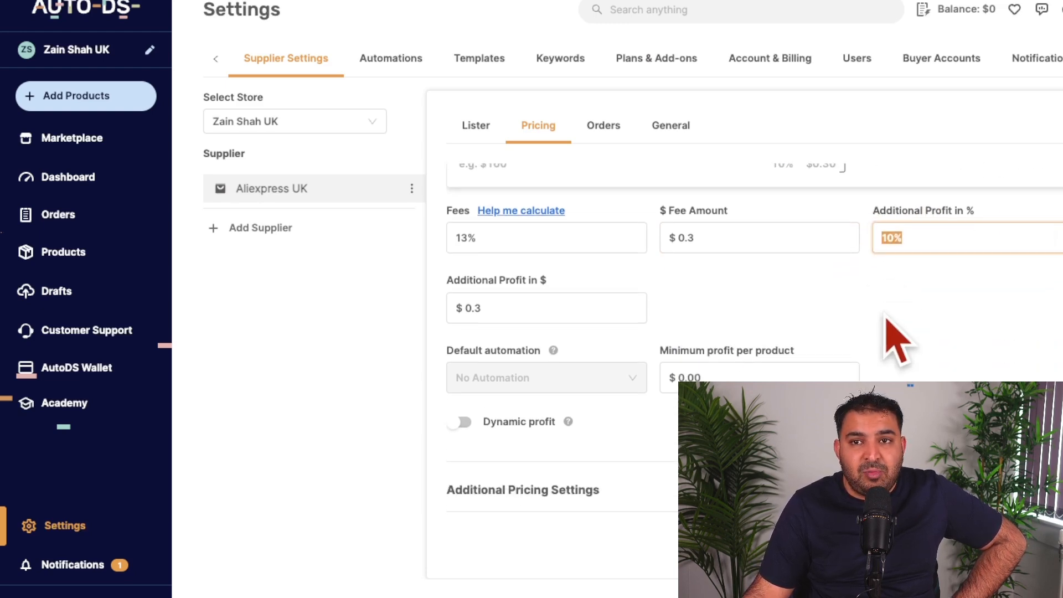
pyautogui.scroll(2, 884, 318)
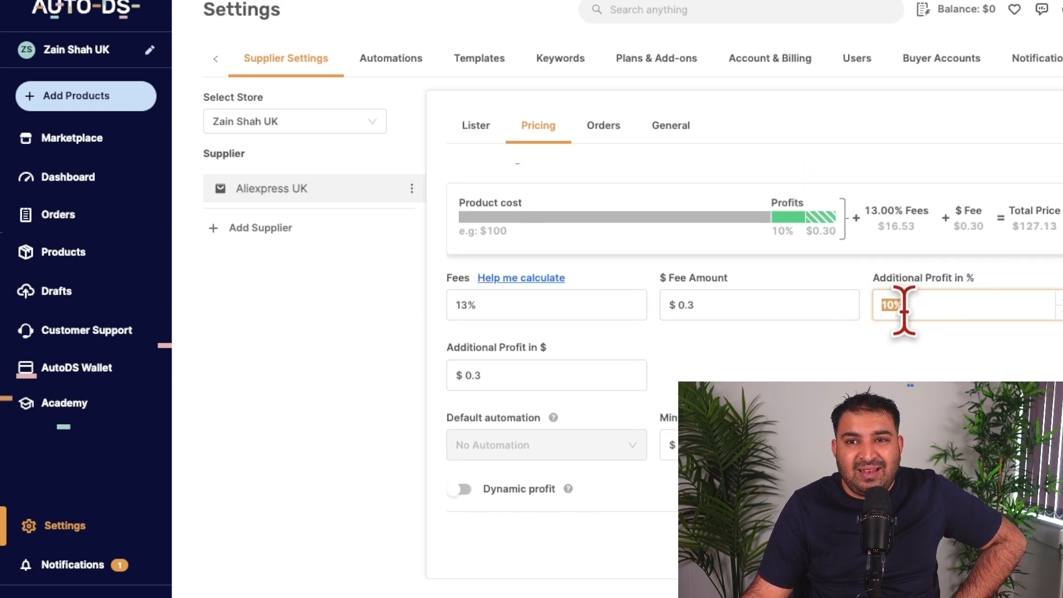
pyautogui.scroll(-4, 878, 351)
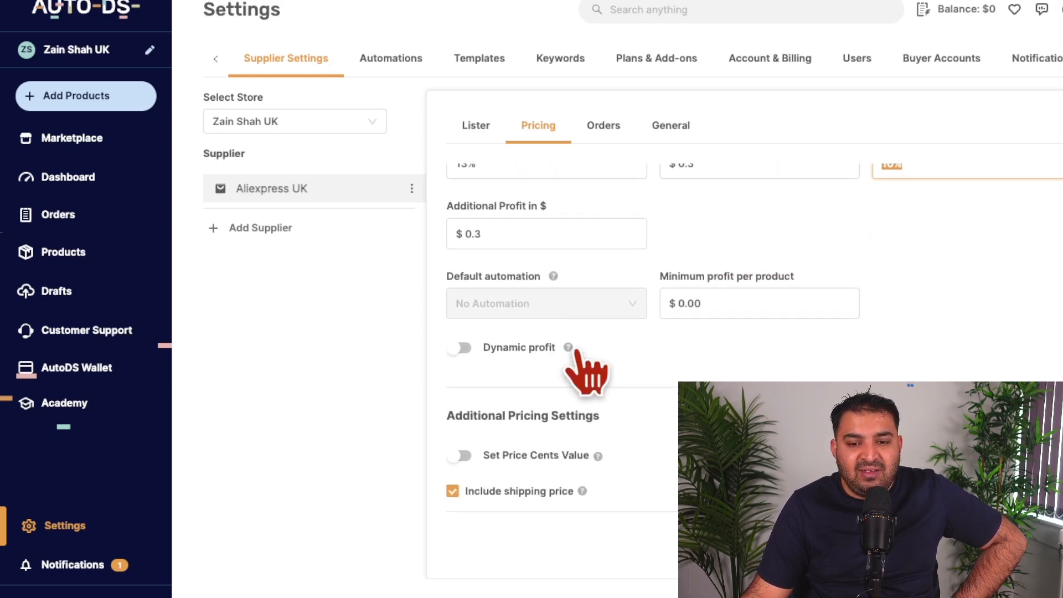
pyautogui.scroll(4, 816, 327)
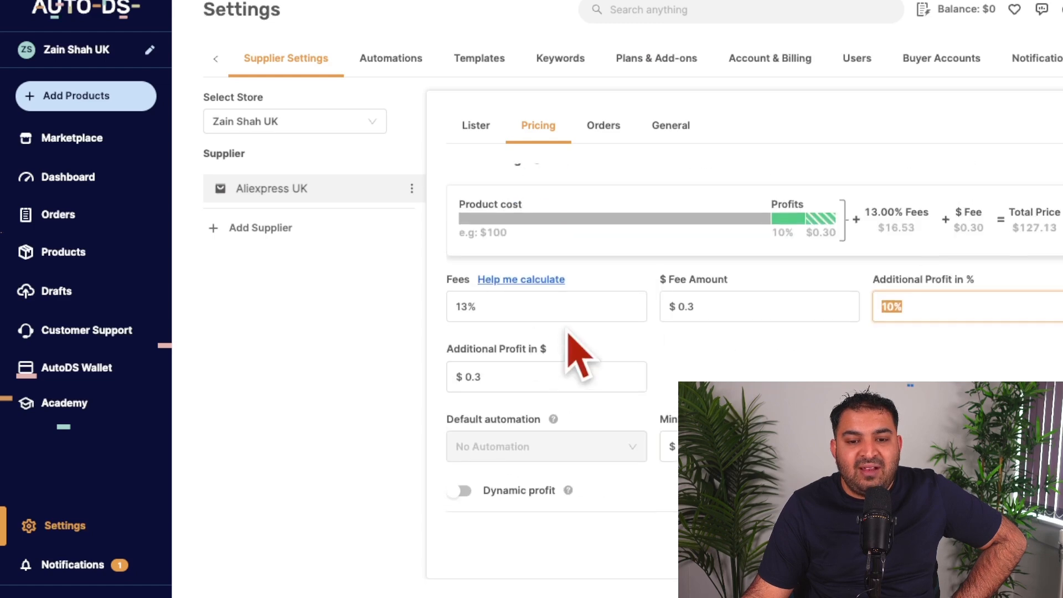
pyautogui.scroll(-2, 978, 307)
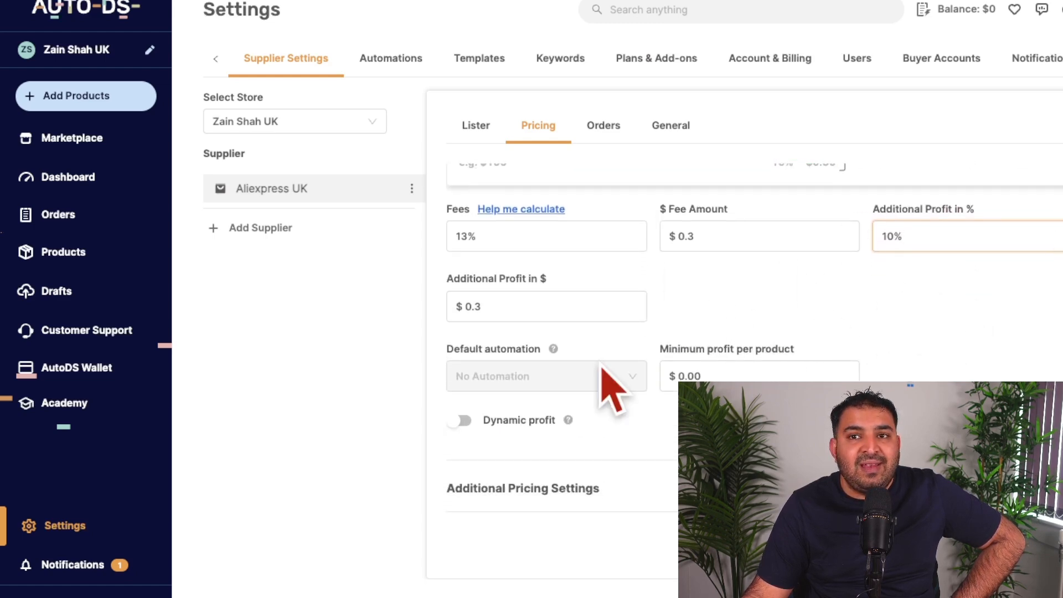
pyautogui.scroll(-2, 775, 332)
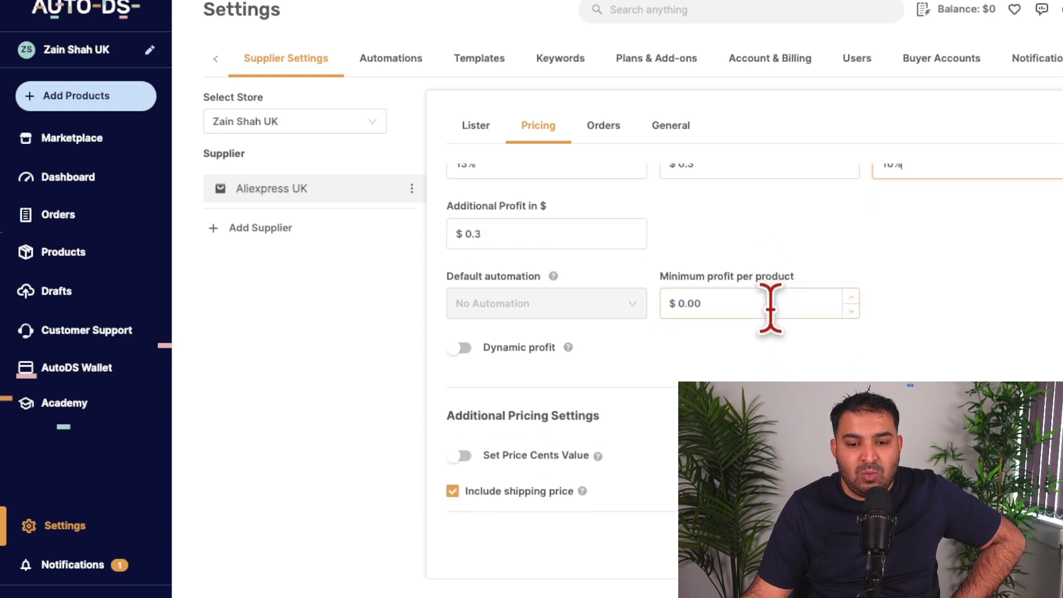
pyautogui.scroll(4, 742, 266)
# Step: Review the supplier's order settings, including automatic order processing and the automatic messages sent to customers
pyautogui.click(613, 128)
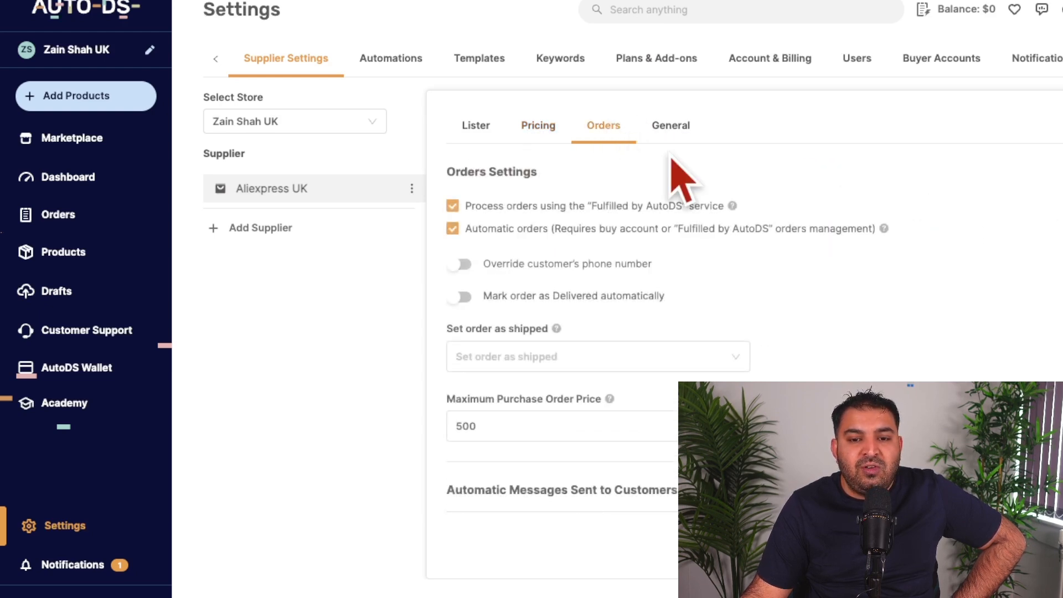
pyautogui.scroll(-1, 772, 194)
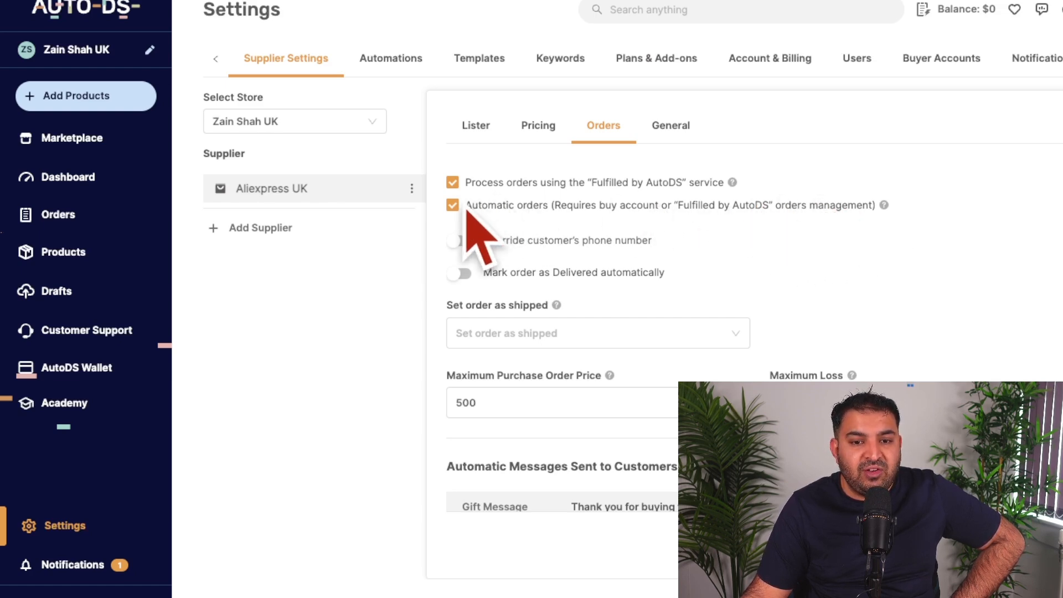
pyautogui.scroll(-3, 612, 266)
pyautogui.scroll(-3, 636, 273)
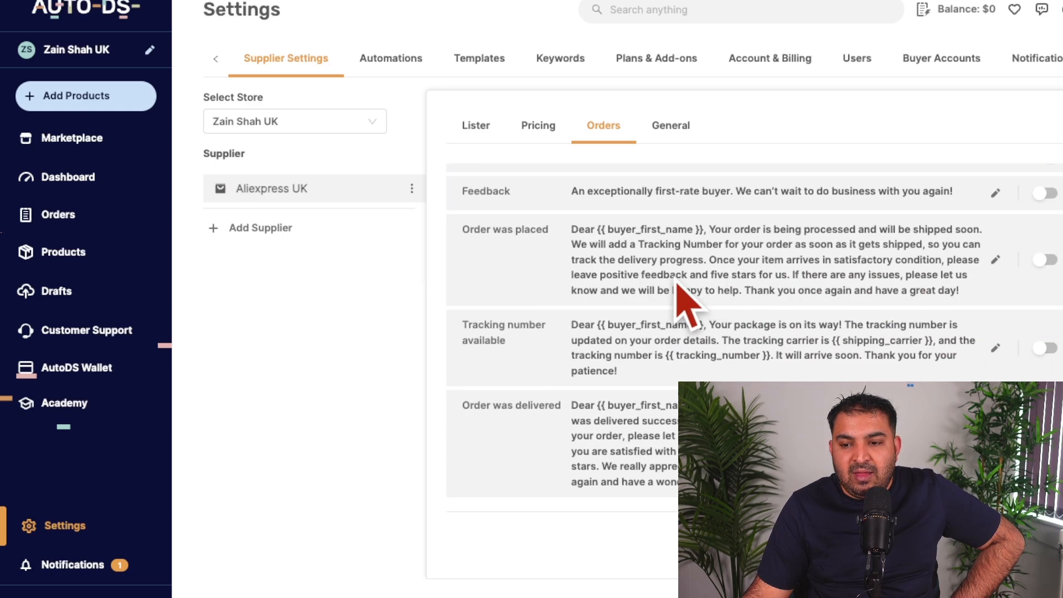
pyautogui.scroll(4, 605, 261)
pyautogui.scroll(-1, 590, 275)
pyautogui.scroll(-1, 600, 293)
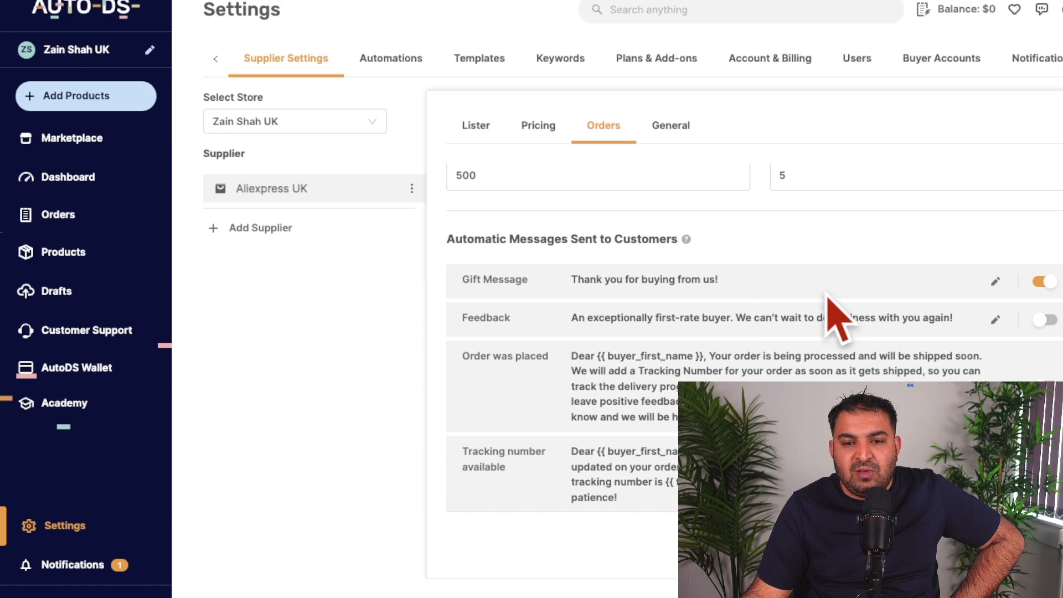
# Step: Turn on the automatic Feedback, Order was placed, Tracking number available and Order was delivered messages sent to customers
pyautogui.scroll(-1, 678, 285)
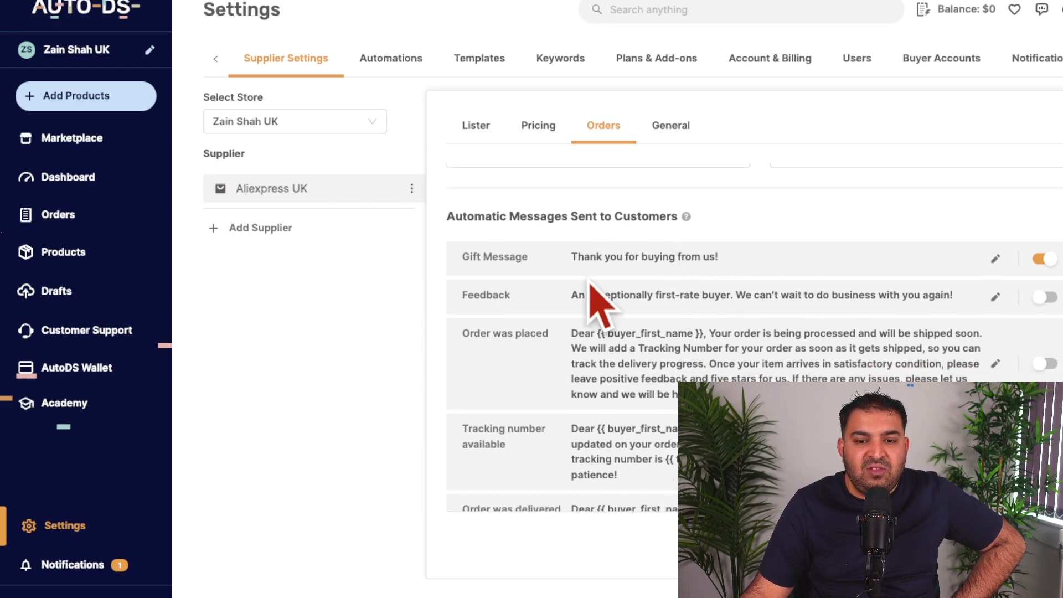
pyautogui.scroll(-1, 664, 280)
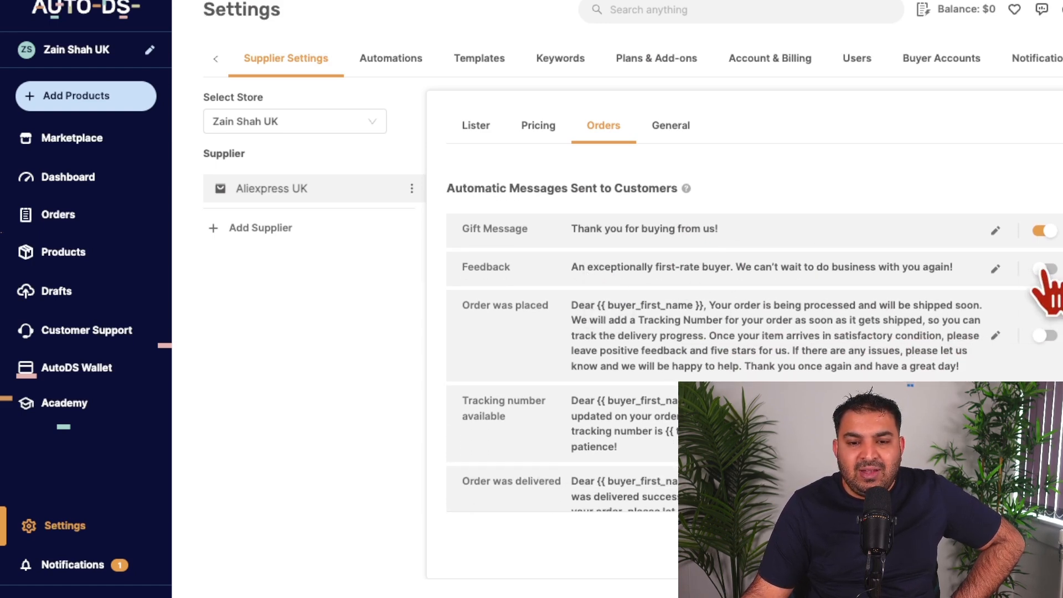
pyautogui.click(1045, 269)
pyautogui.scroll(-2, 949, 296)
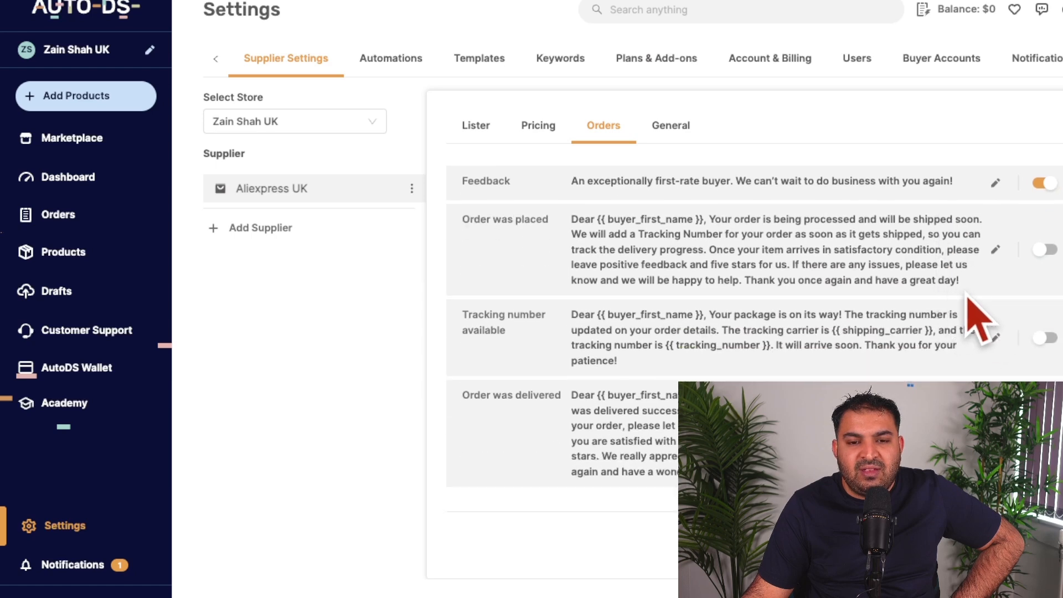
pyautogui.click(1044, 250)
pyautogui.scroll(-2, 688, 266)
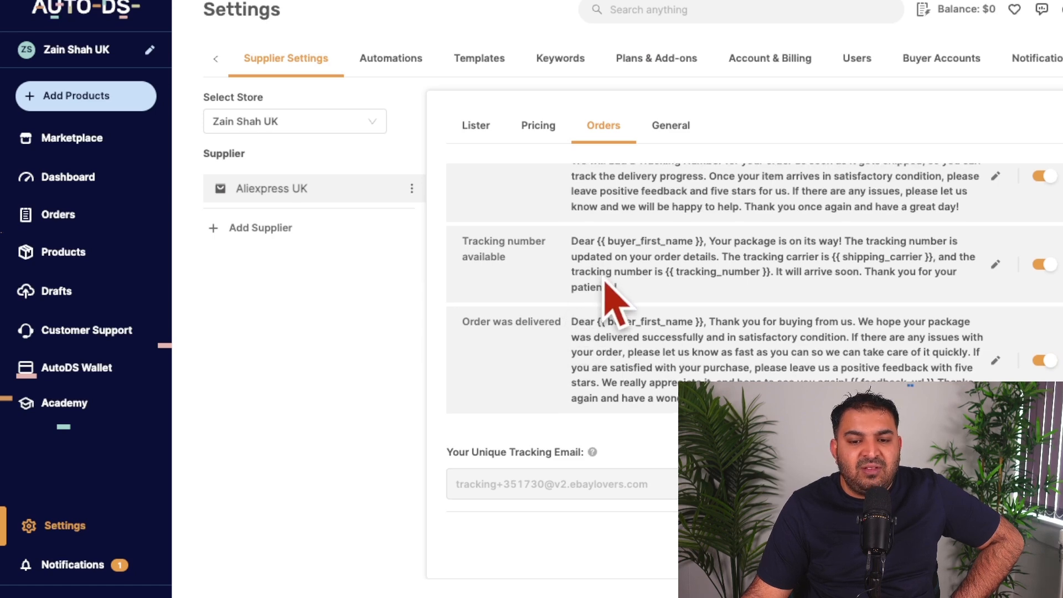
# Step: Read through the automatic customer messages, from the gift message to the delivery message and tracking email section
pyautogui.scroll(4, 609, 285)
pyautogui.scroll(1, 605, 283)
pyautogui.scroll(-2, 598, 279)
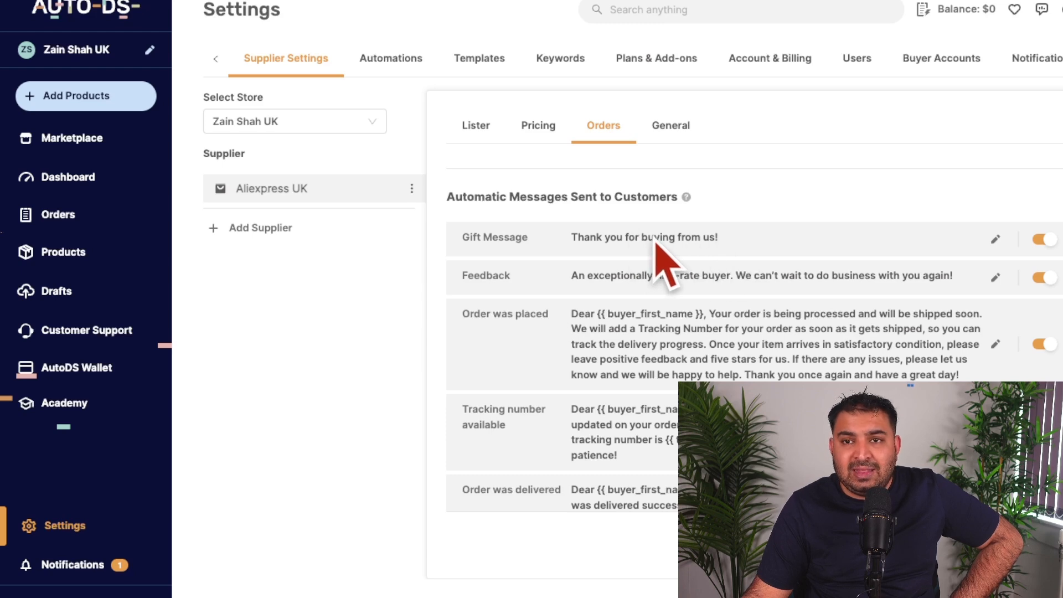
pyautogui.scroll(-2, 707, 249)
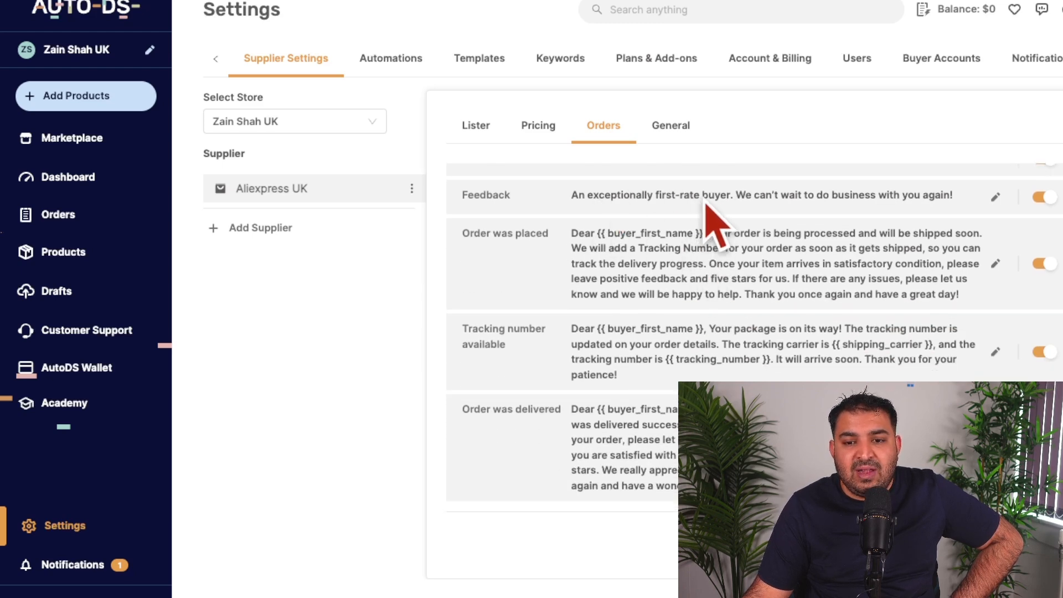
pyautogui.scroll(-2, 731, 211)
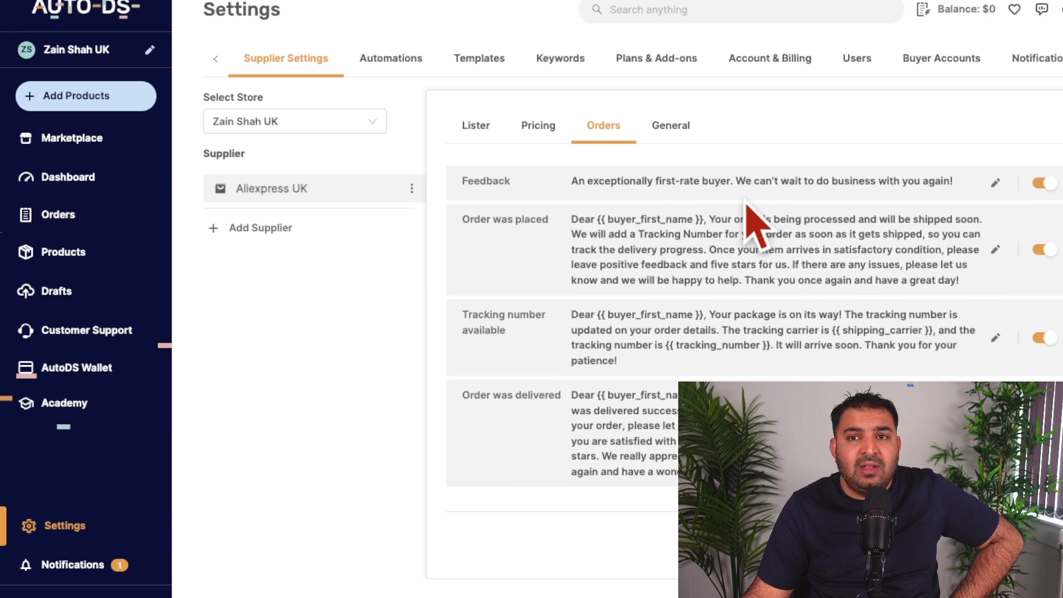
pyautogui.scroll(4, 717, 214)
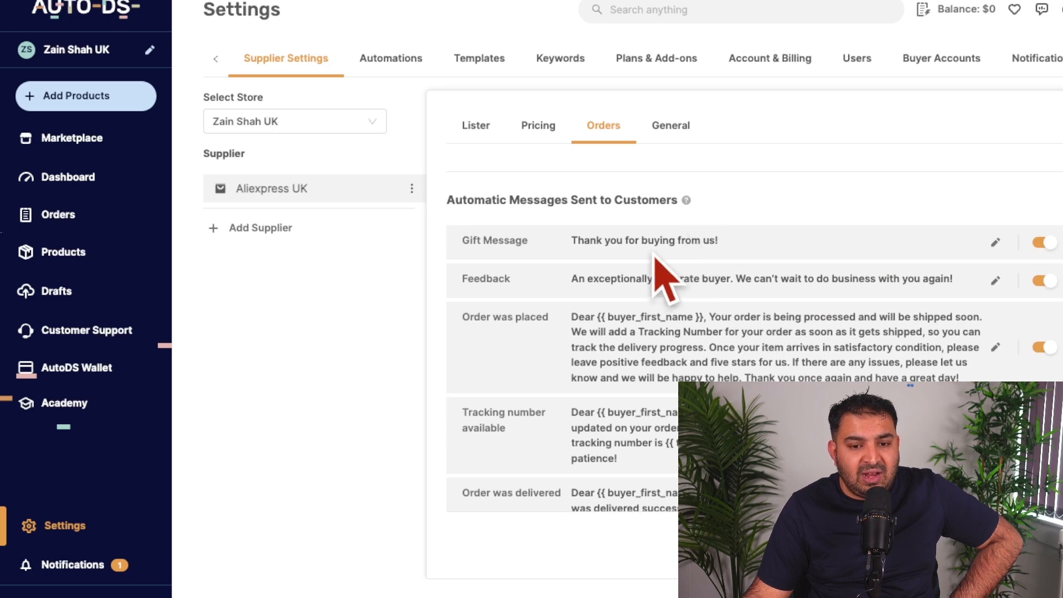
pyautogui.scroll(-3, 659, 266)
pyautogui.scroll(-1, 601, 286)
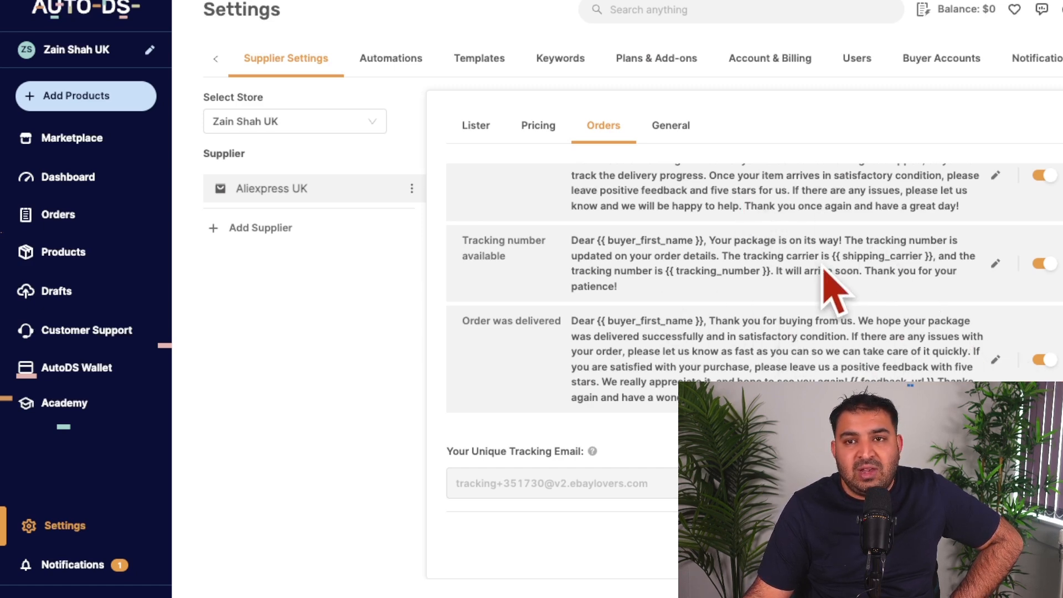
pyautogui.scroll(5, 831, 284)
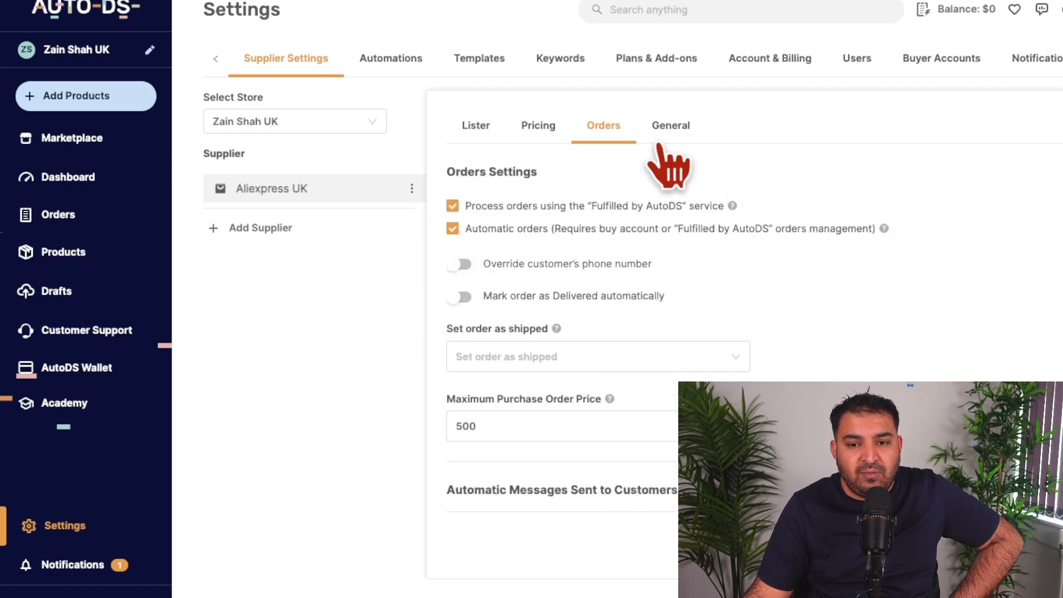
# Step: In the Aliexpress UK general settings, set the ship-to region to United Kingdom and the default weight unit to Grams
pyautogui.click(669, 133)
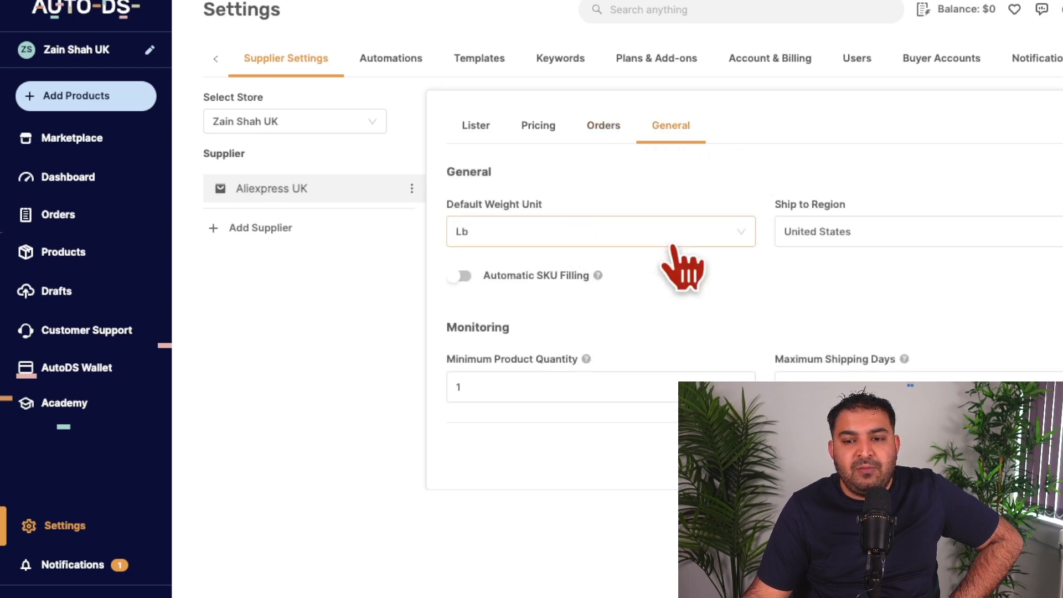
pyautogui.click(852, 233)
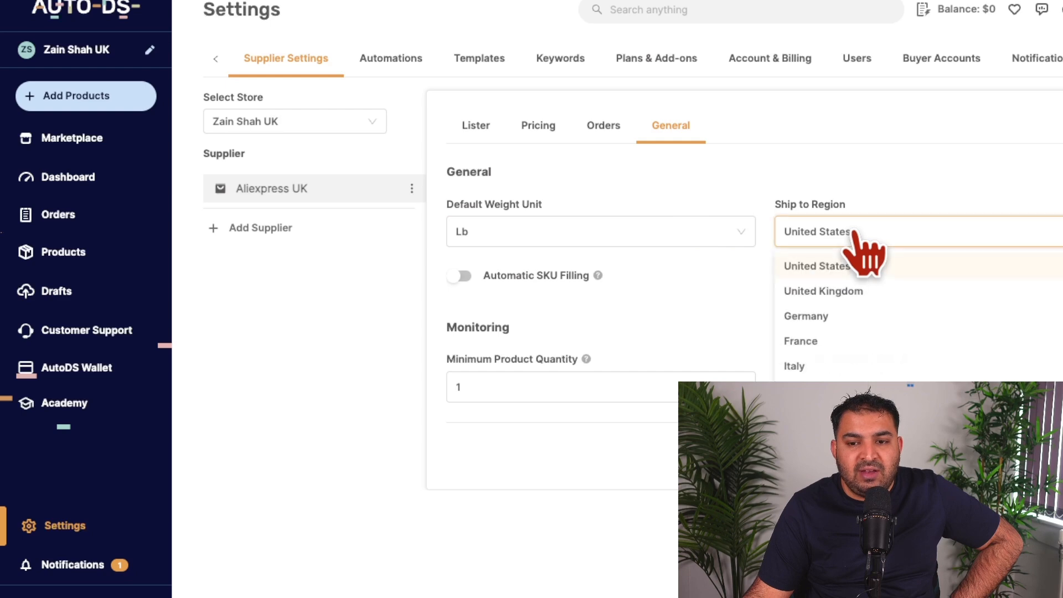
pyautogui.click(851, 292)
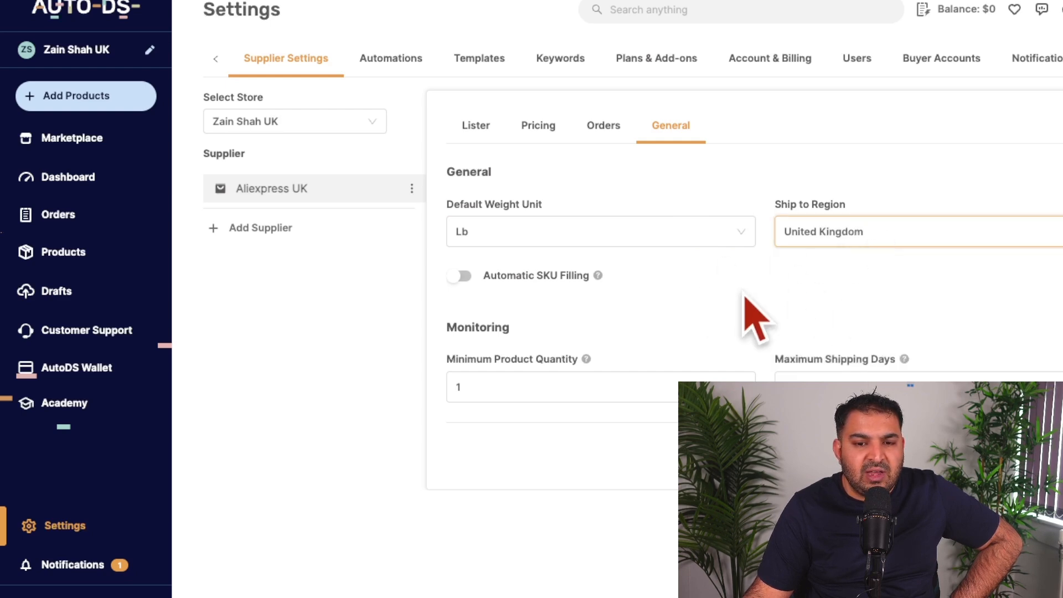
pyautogui.click(568, 238)
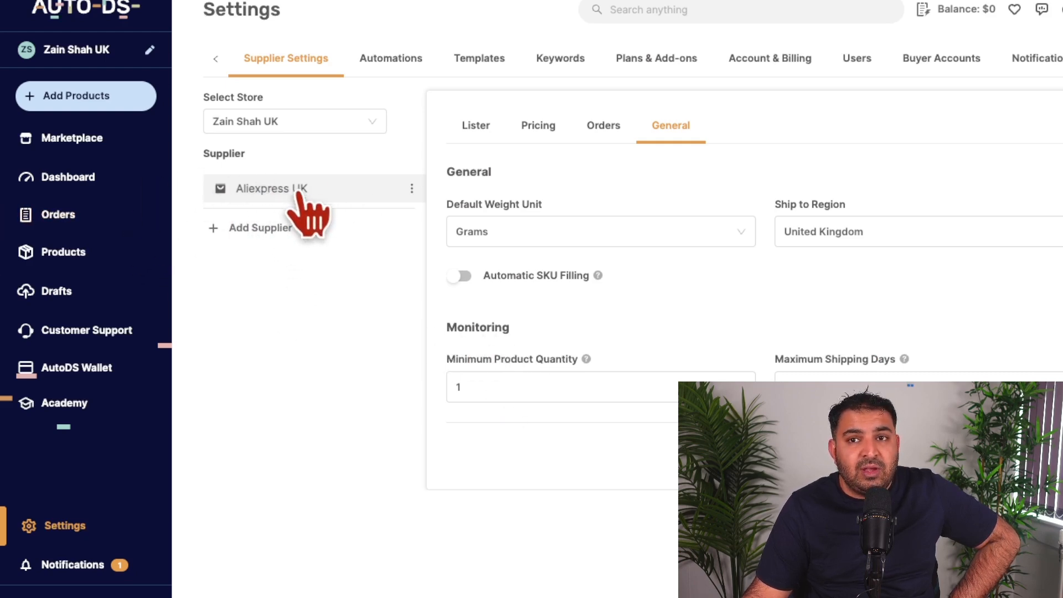
# Step: Start adding another supplier and try Walmart with the United States region
pyautogui.click(259, 228)
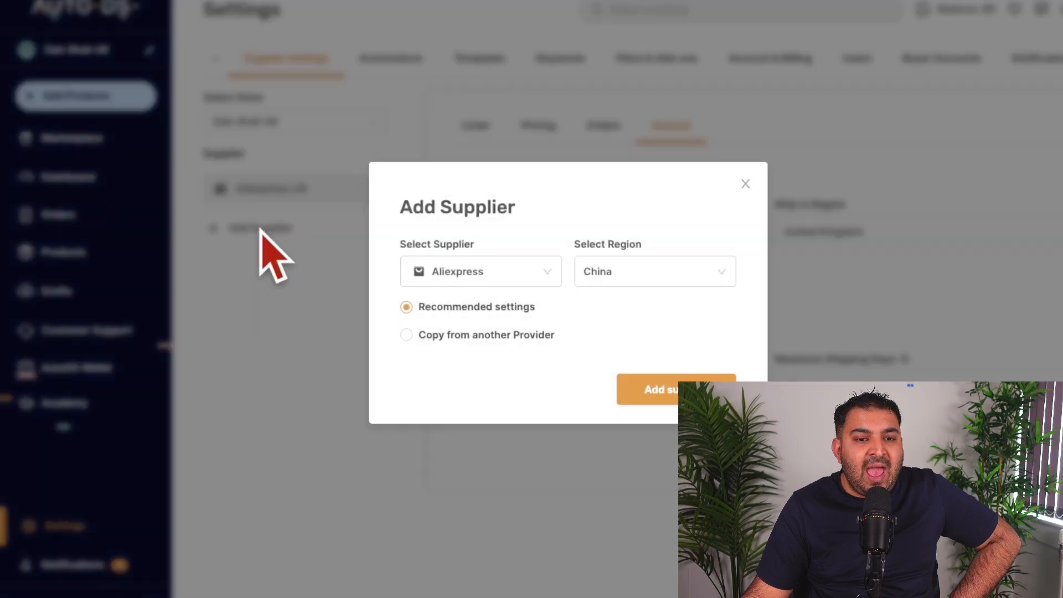
pyautogui.click(505, 271)
pyautogui.scroll(-5, 486, 404)
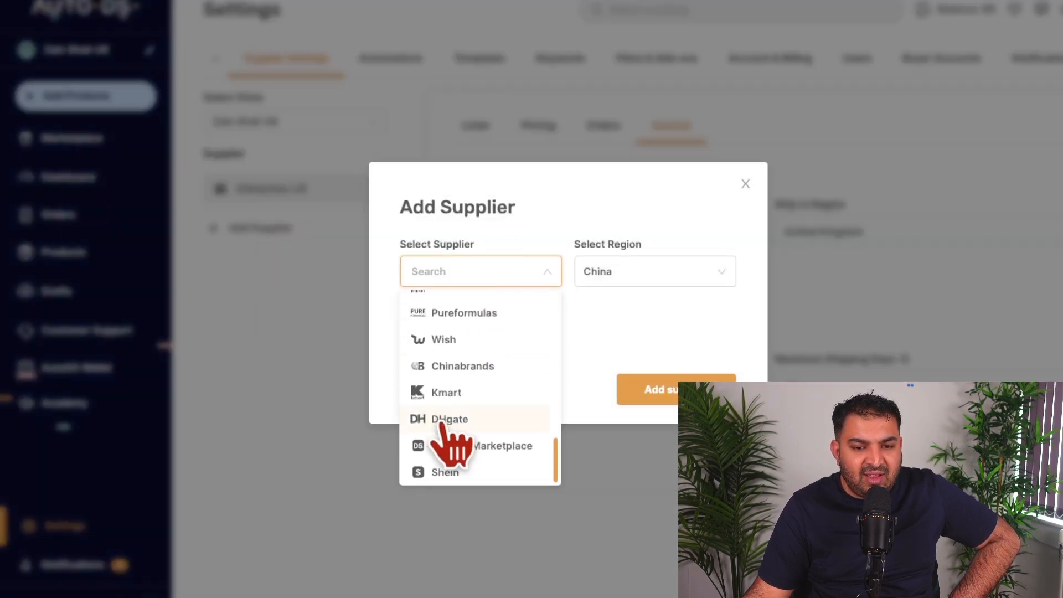
pyautogui.scroll(5, 473, 405)
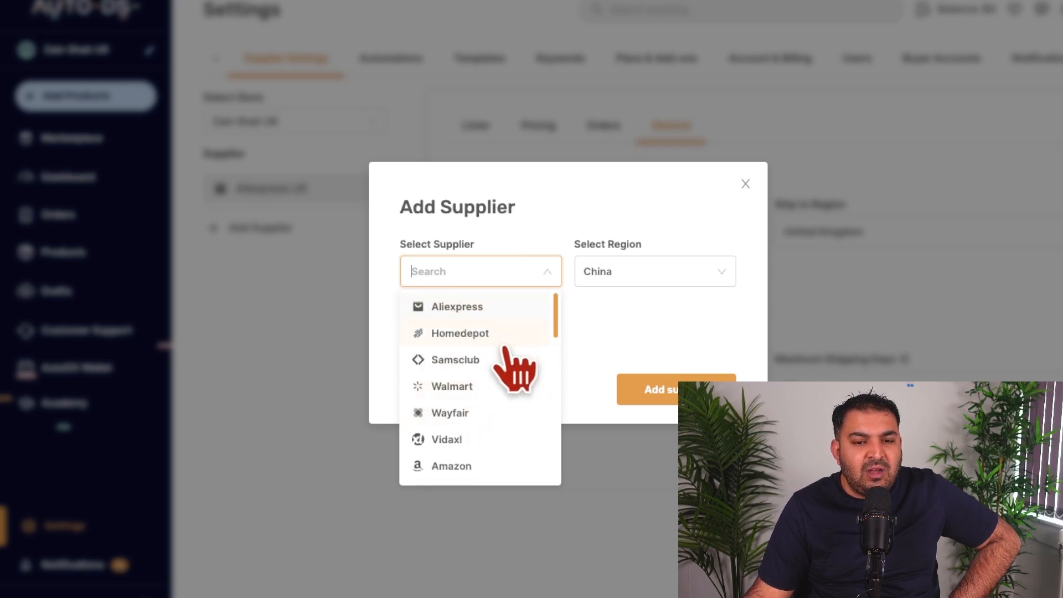
pyautogui.scroll(-1, 505, 349)
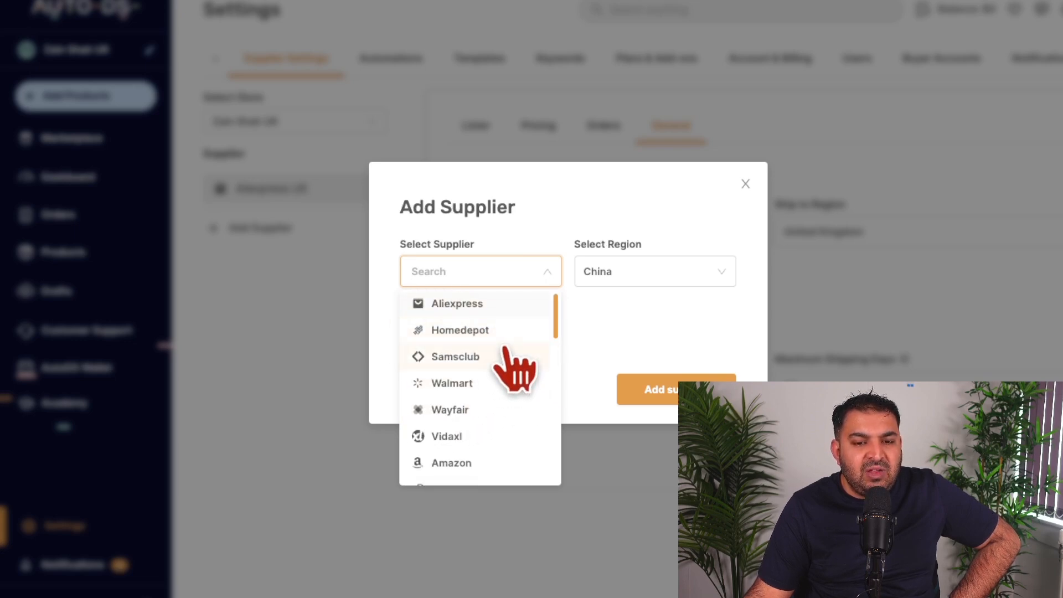
pyautogui.click(485, 382)
pyautogui.click(622, 274)
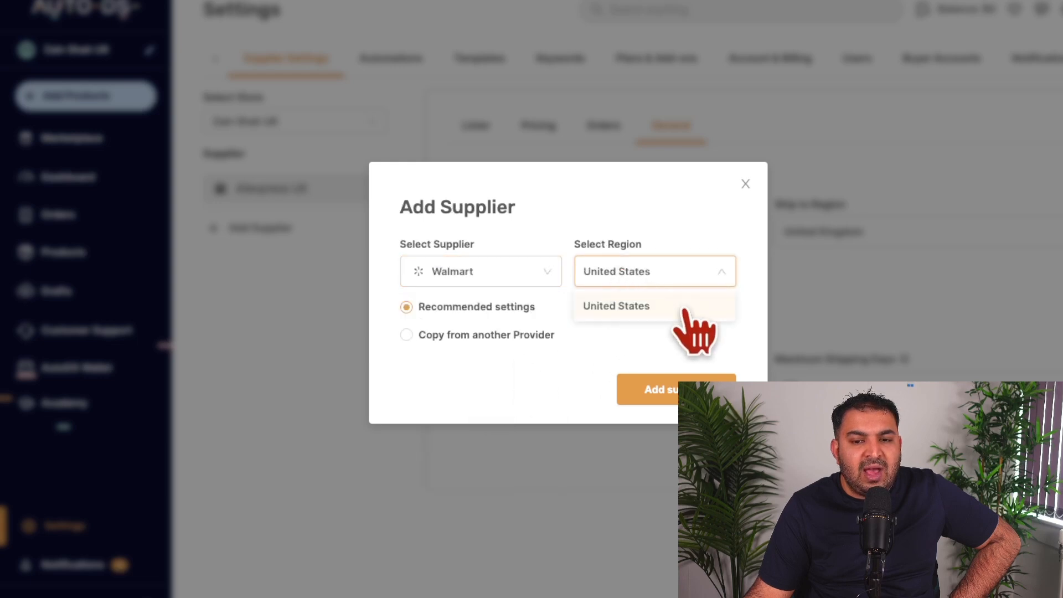
pyautogui.click(636, 306)
# Step: Switch the new supplier to Wayfair with the United Kingdom region and add it with recommended settings
pyautogui.click(506, 270)
pyautogui.scroll(-2, 504, 391)
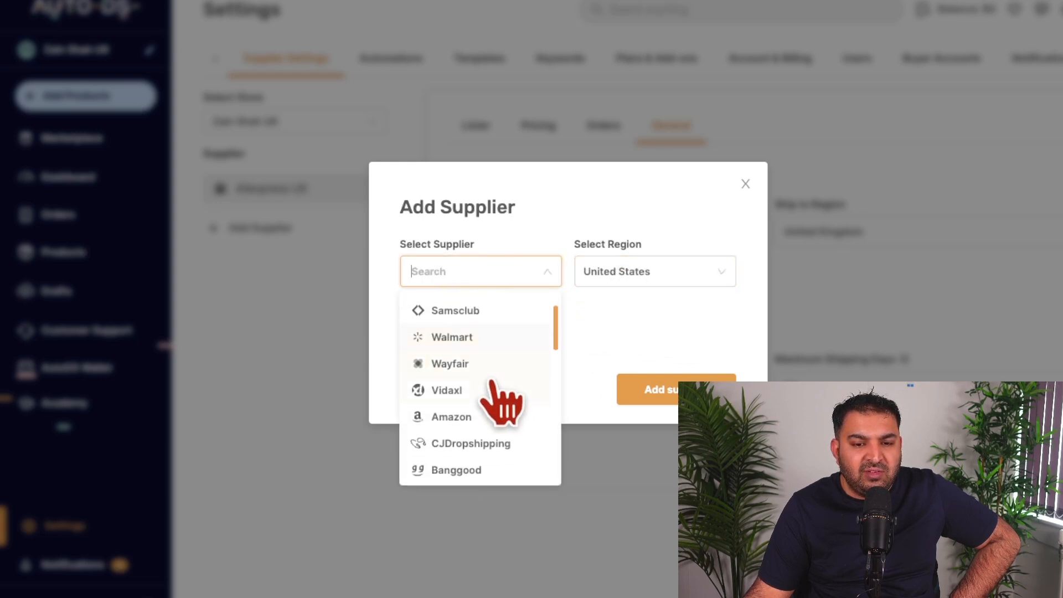
pyautogui.click(479, 363)
pyautogui.click(615, 274)
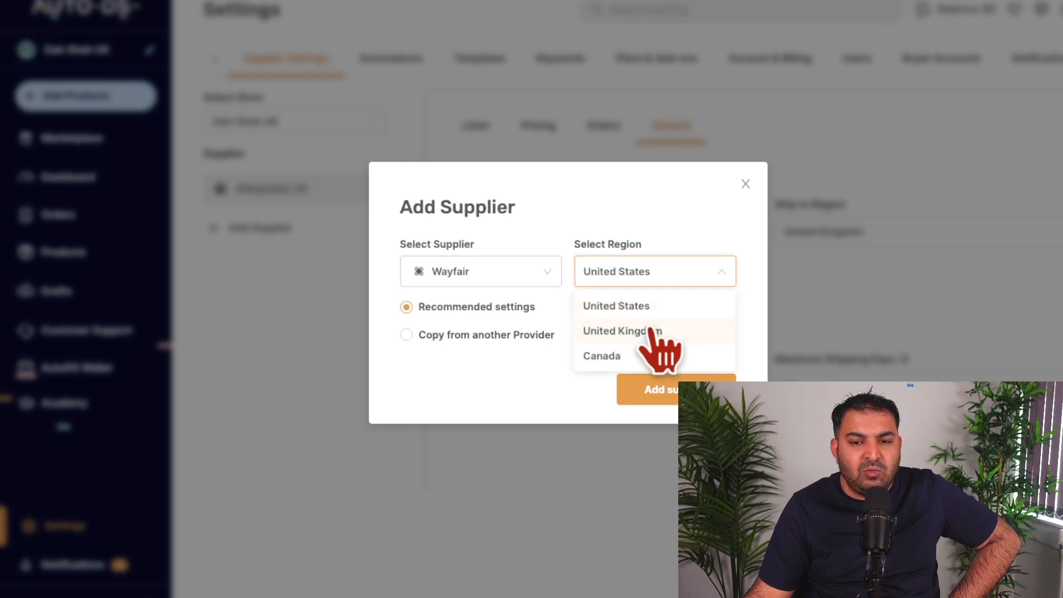
pyautogui.click(648, 330)
pyautogui.click(662, 391)
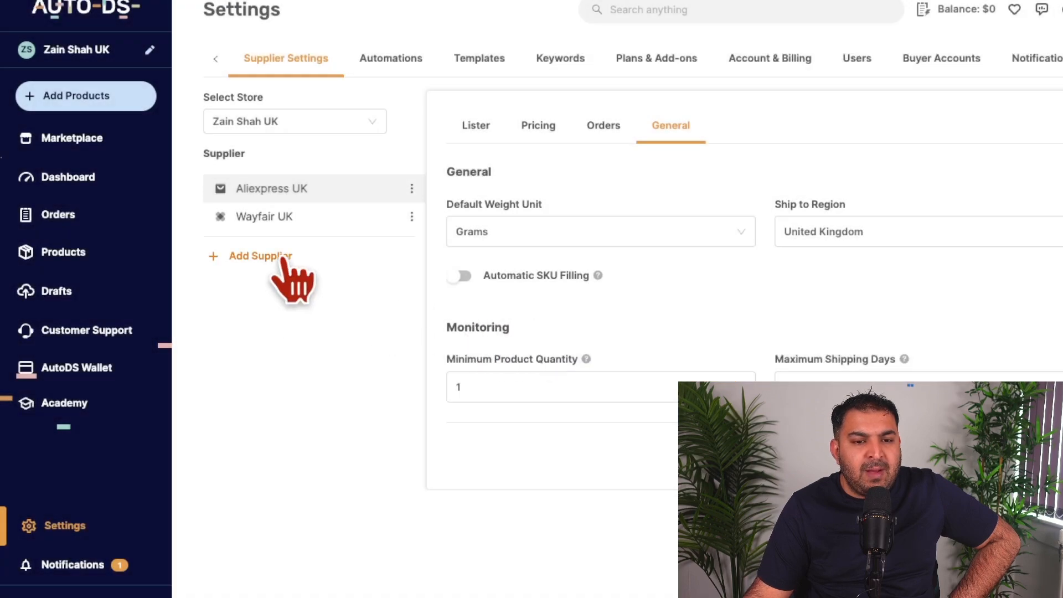
# Step: Add Amazon as a further supplier with the United Kingdom region and recommended settings
pyautogui.click(277, 259)
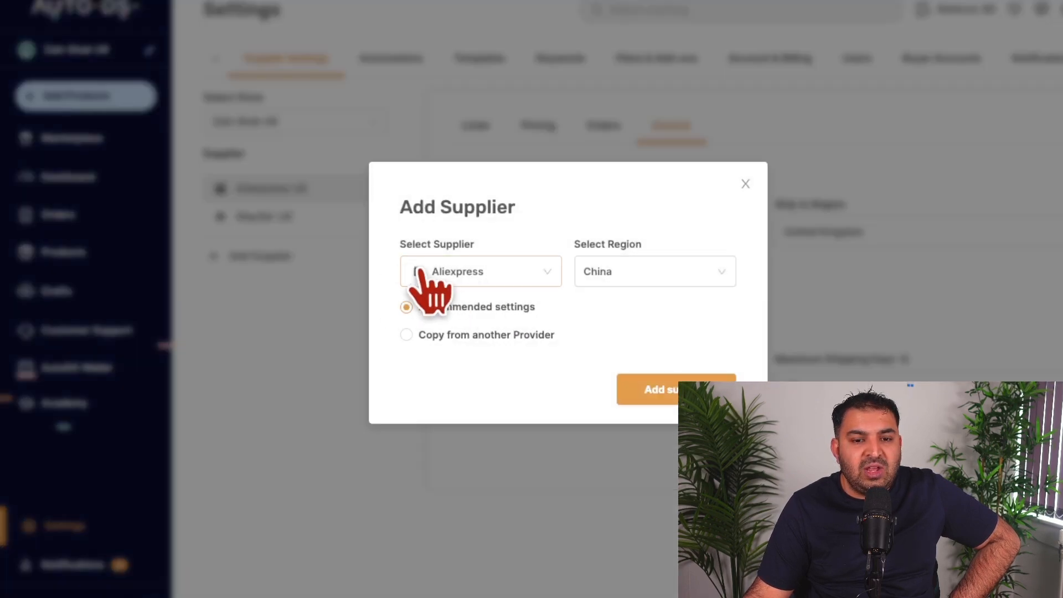
pyautogui.click(465, 271)
pyautogui.scroll(-5, 479, 377)
pyautogui.scroll(3, 482, 382)
pyautogui.scroll(-1, 478, 376)
pyautogui.click(468, 355)
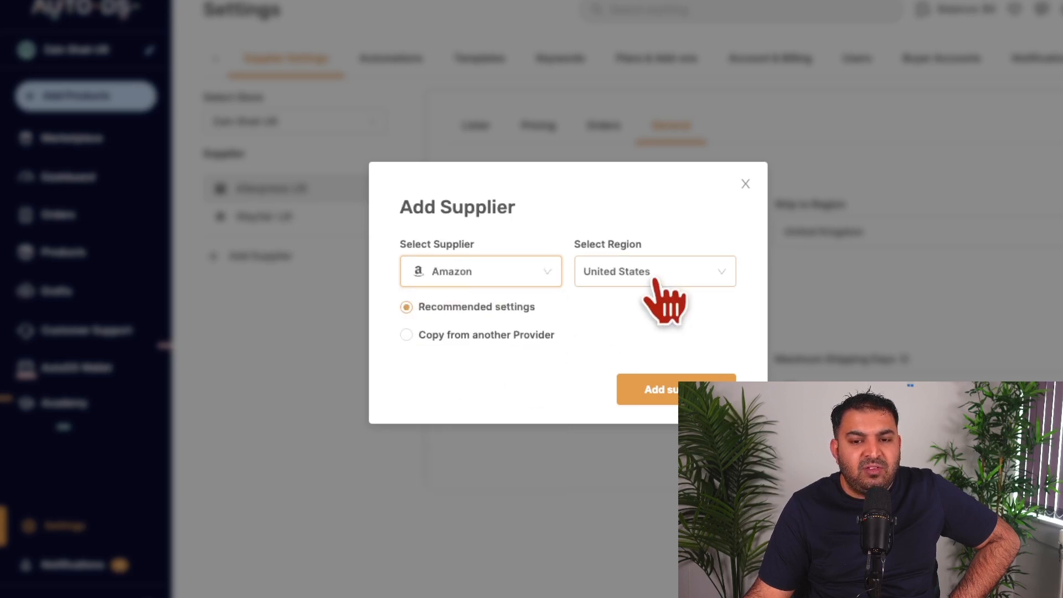
pyautogui.click(659, 284)
pyautogui.click(636, 331)
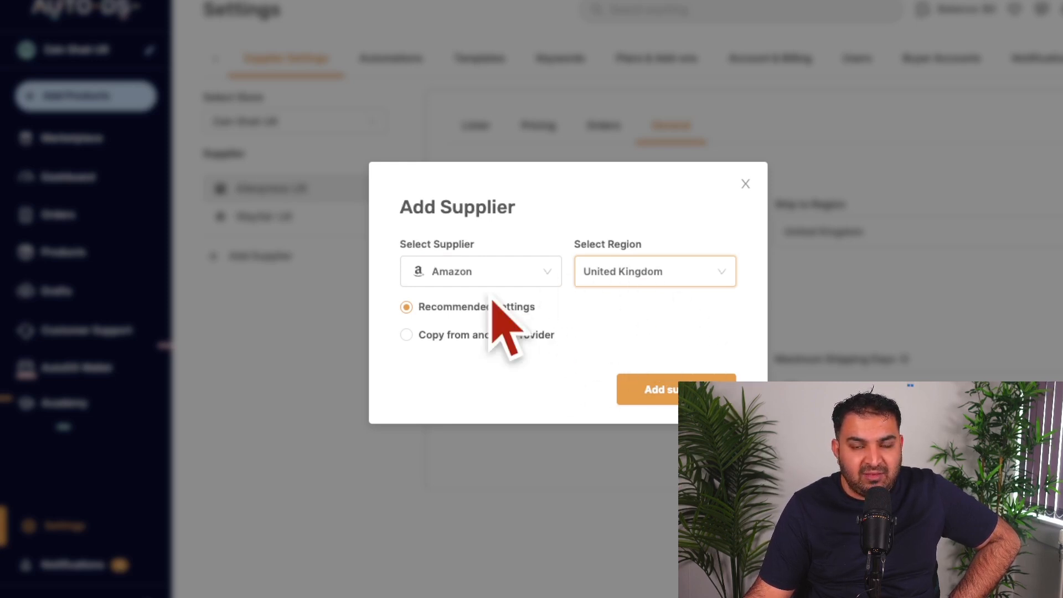
pyautogui.click(667, 393)
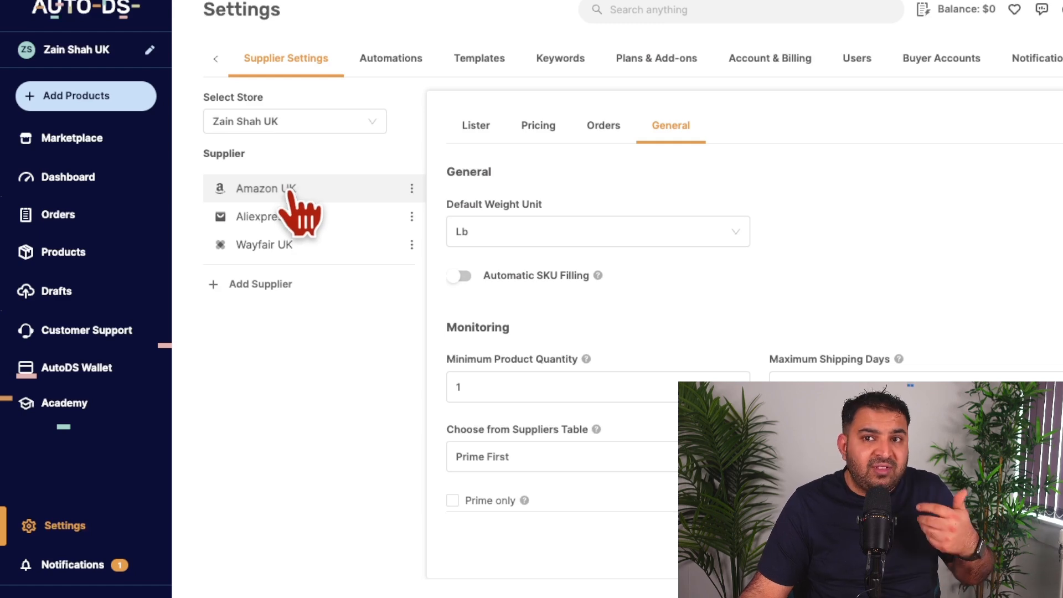
# Step: Browse the marketplace's winning products, looking at their item costs, retail prices and shipping times
pyautogui.click(71, 143)
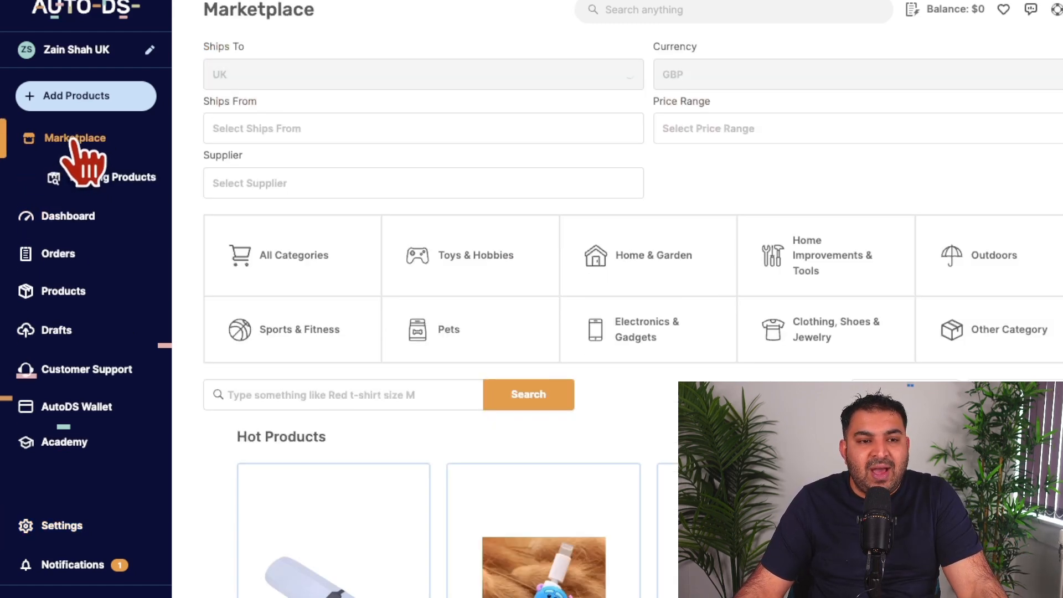
pyautogui.click(117, 181)
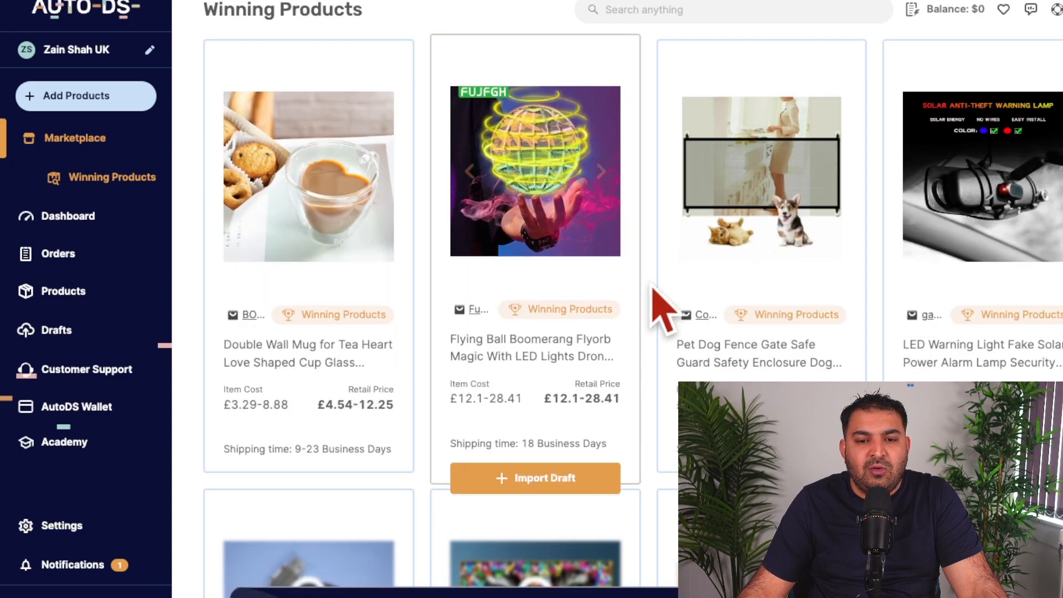
pyautogui.scroll(-2, 482, 221)
pyautogui.scroll(2, 685, 252)
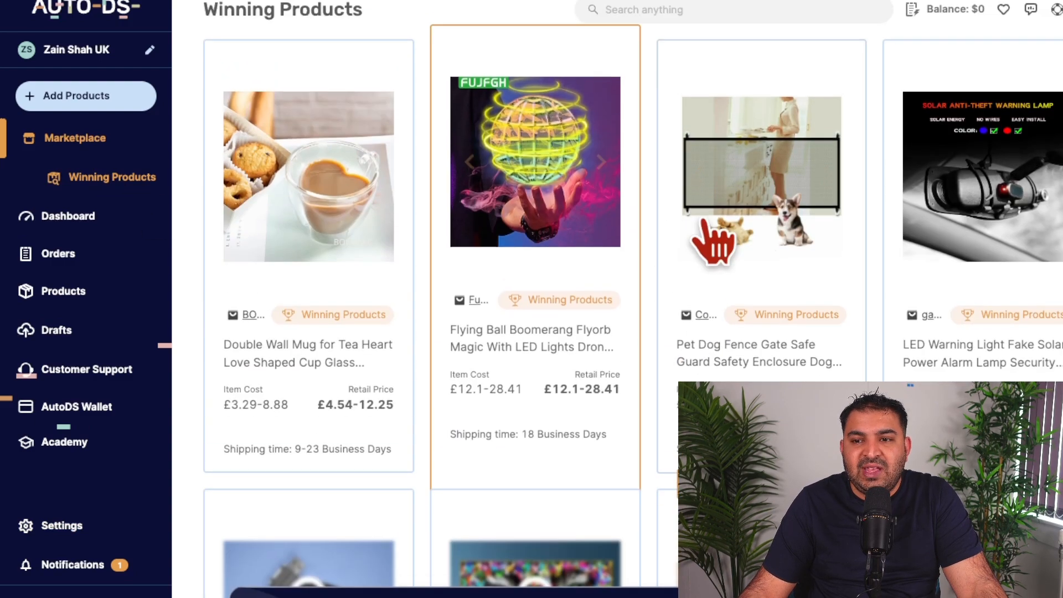
pyautogui.scroll(-2, 550, 190)
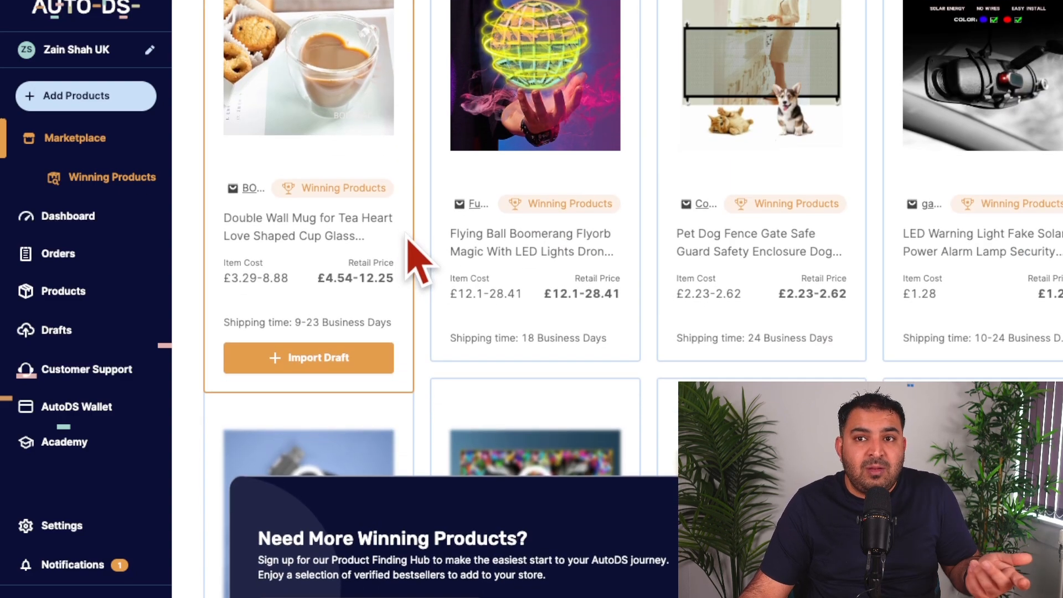
pyautogui.scroll(1, 409, 239)
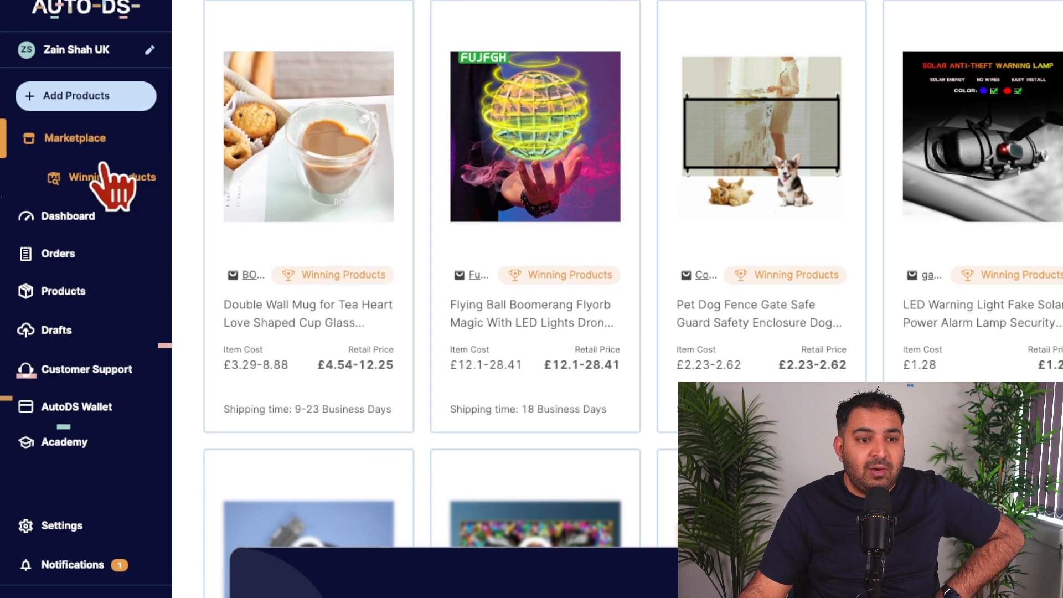
# Step: Return to the main marketplace and filter the products to those shipping from the United Kingdom and China
pyautogui.click(81, 141)
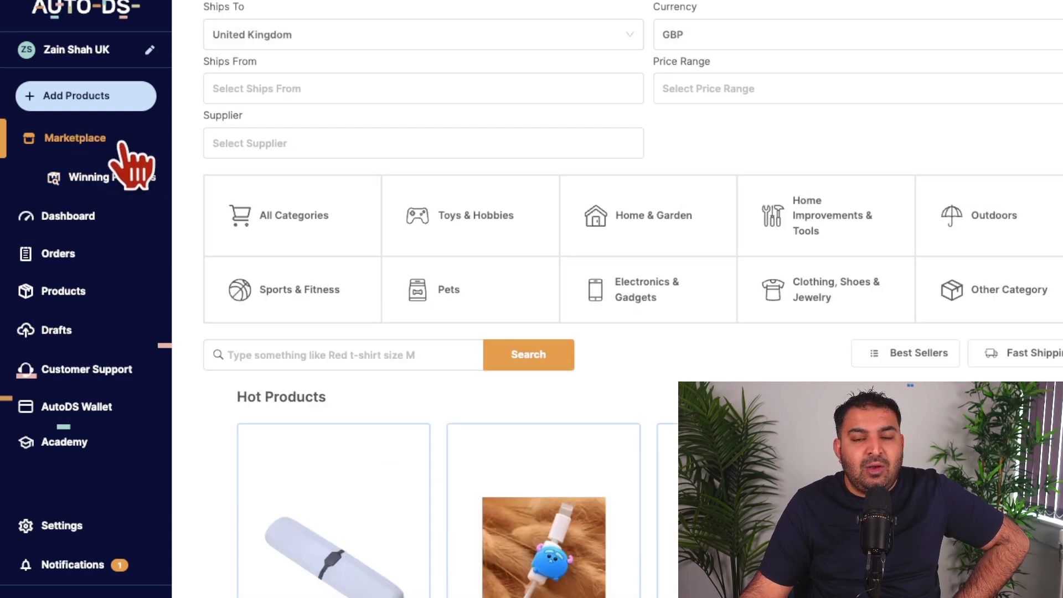
pyautogui.scroll(1, 820, 285)
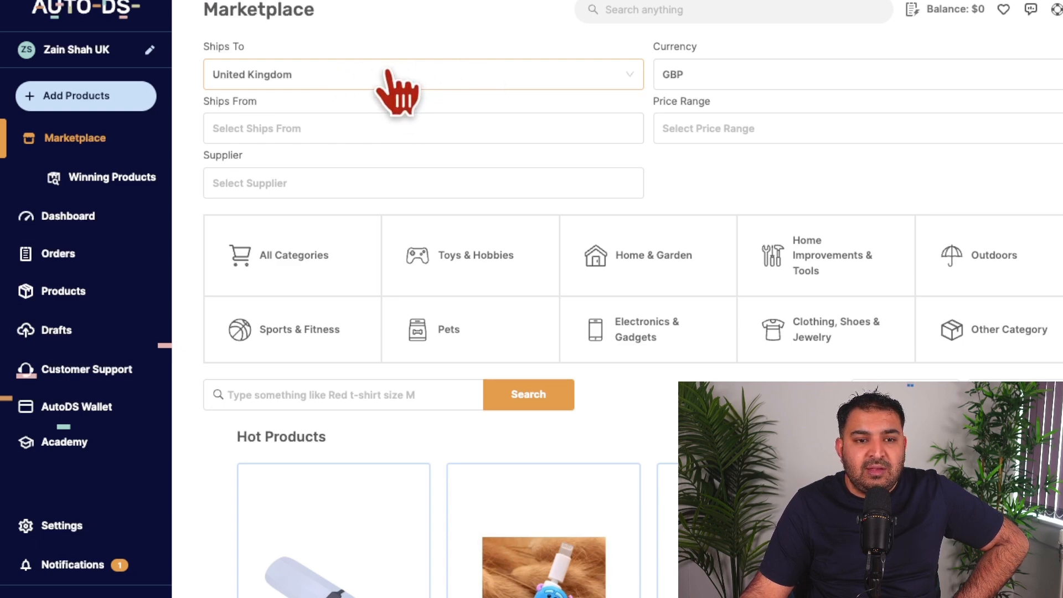
pyautogui.click(474, 127)
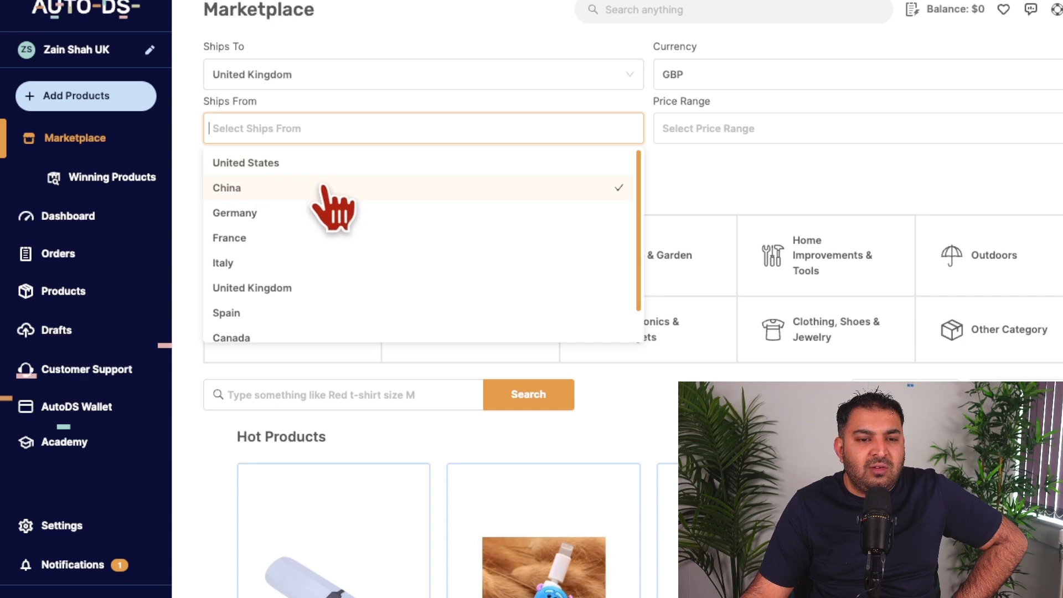
pyautogui.click(259, 288)
pyautogui.click(348, 132)
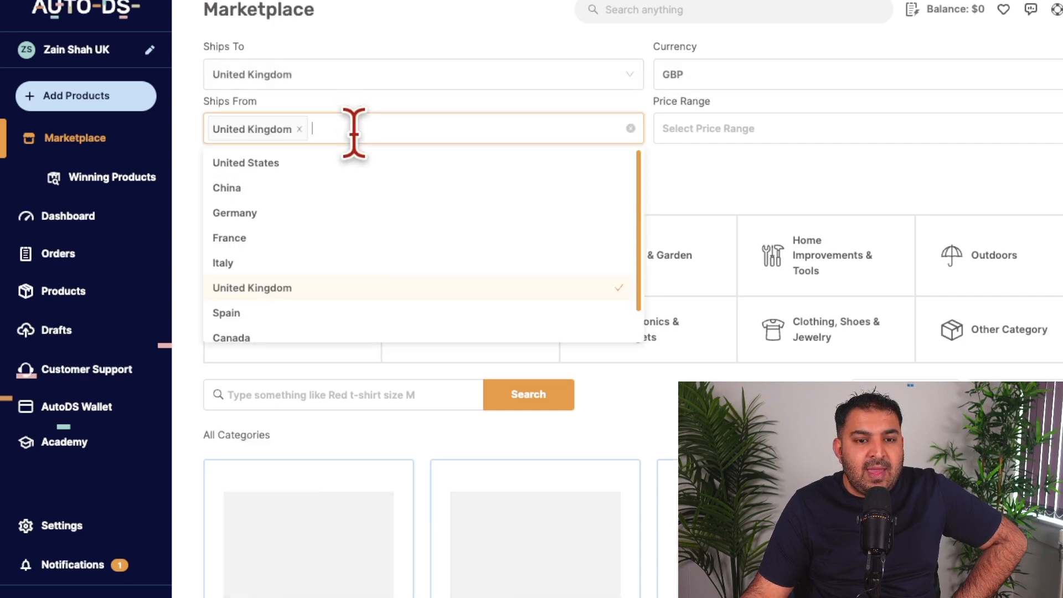
pyautogui.click(242, 195)
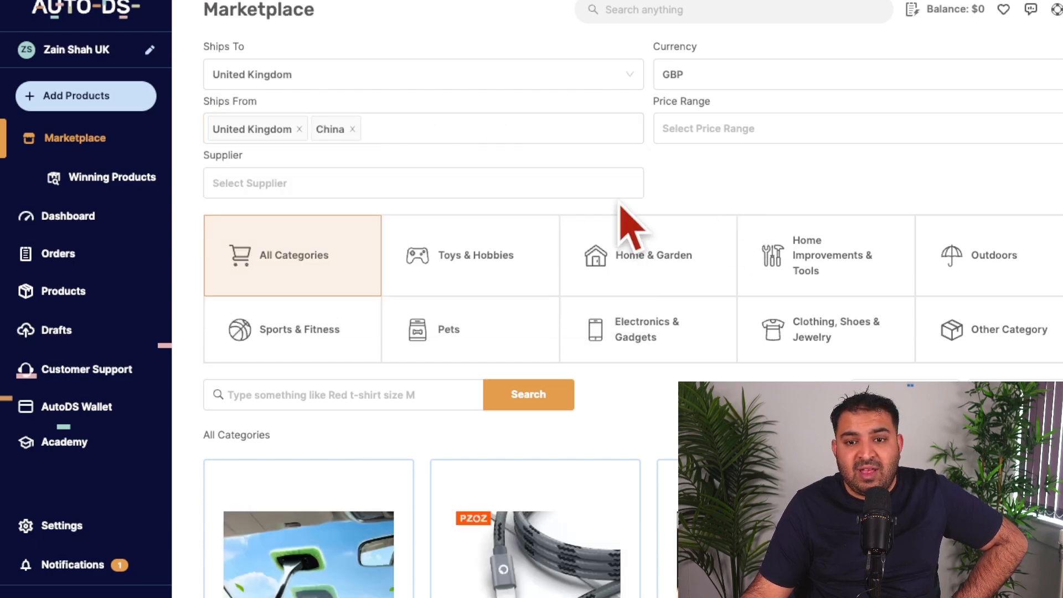
# Step: Limit the marketplace products to the 15 - 30 price range and to fast shipping
pyautogui.click(731, 133)
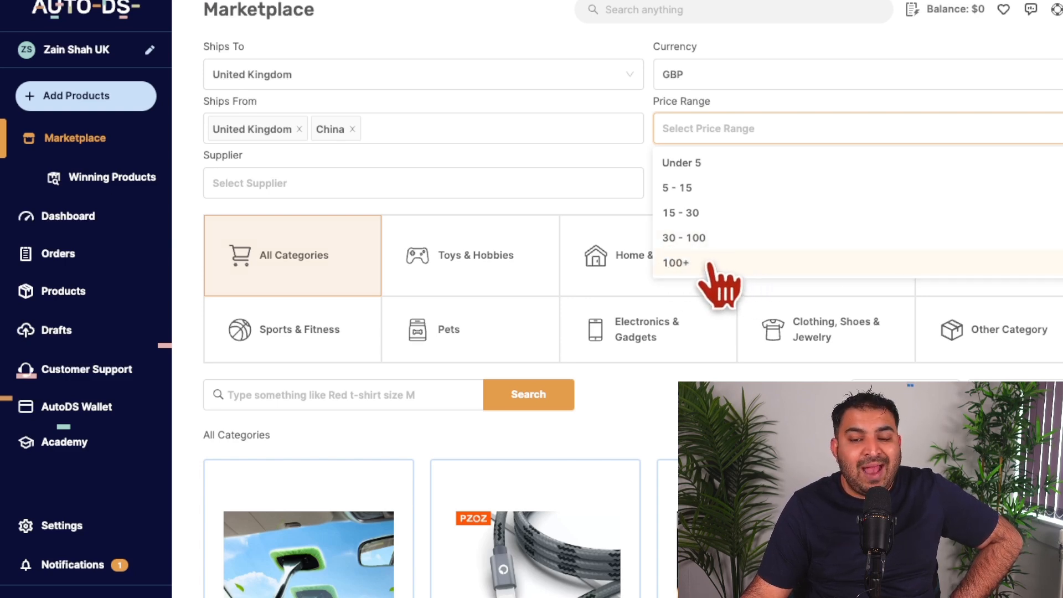
pyautogui.click(682, 219)
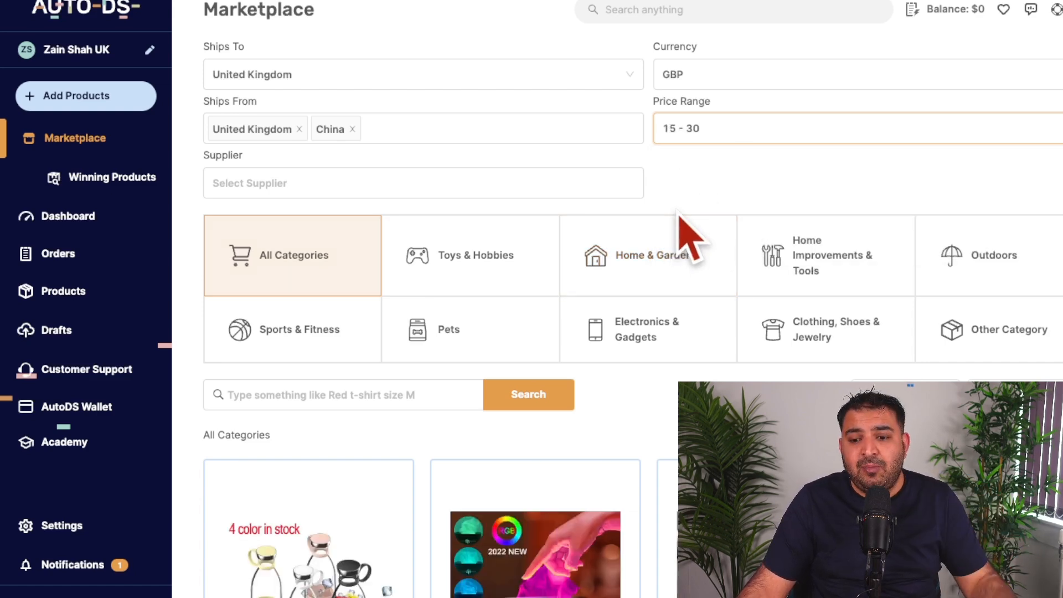
pyautogui.scroll(-5, 368, 230)
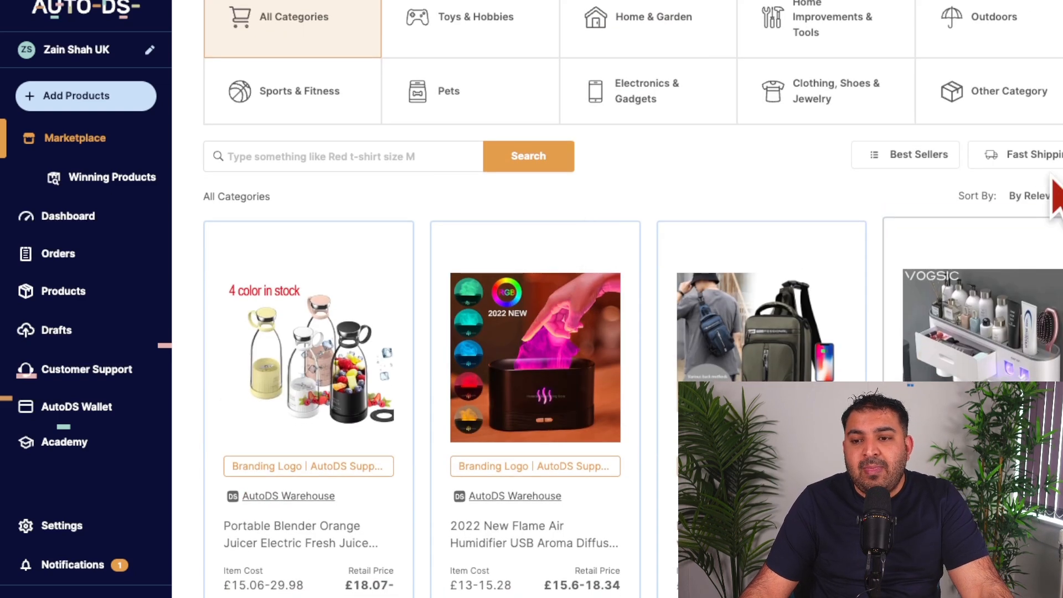
pyautogui.click(1012, 159)
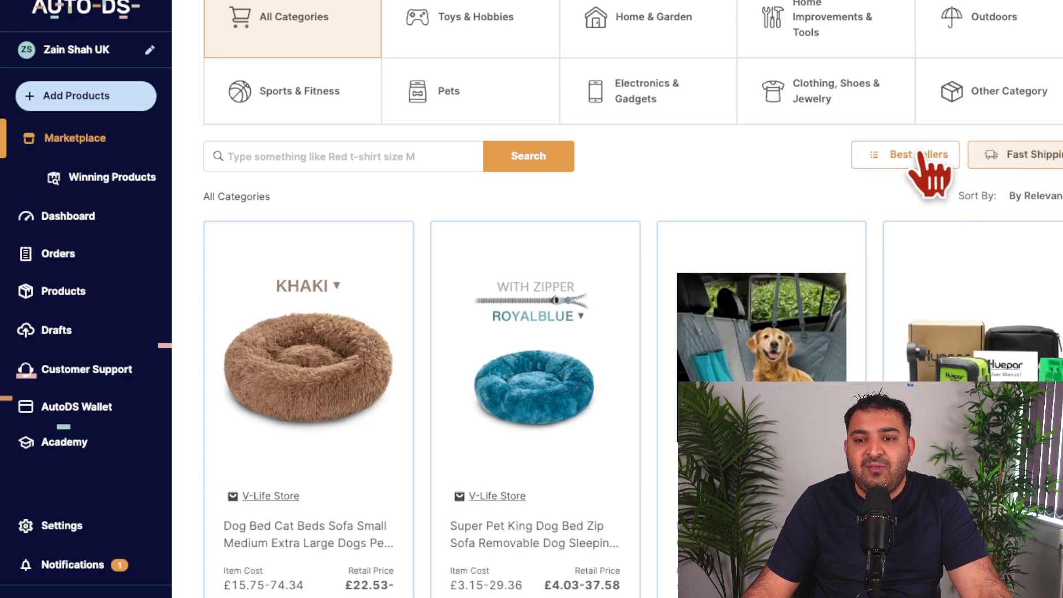
# Step: Try narrowing the fast-shipping products to best sellers, then remove that filter
pyautogui.click(900, 160)
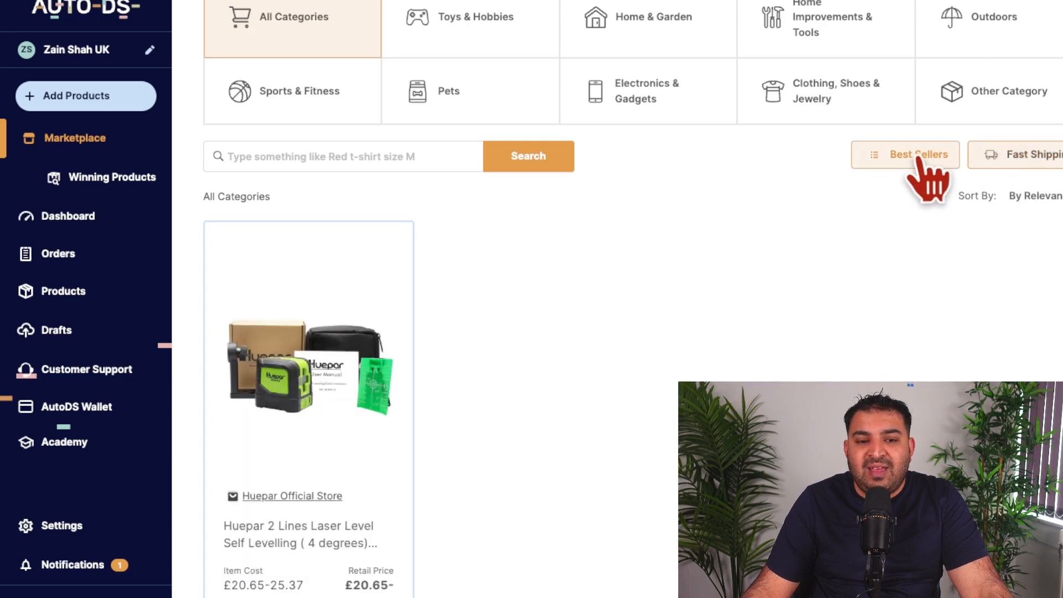
pyautogui.scroll(-1, 902, 159)
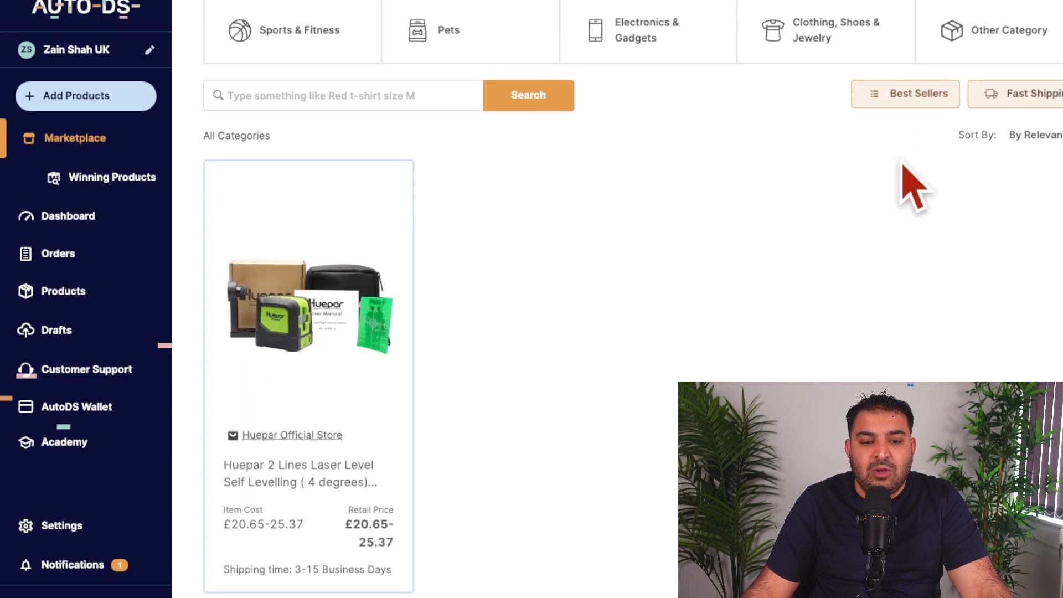
pyautogui.scroll(5, 902, 158)
pyautogui.scroll(-5, 904, 166)
pyautogui.click(904, 95)
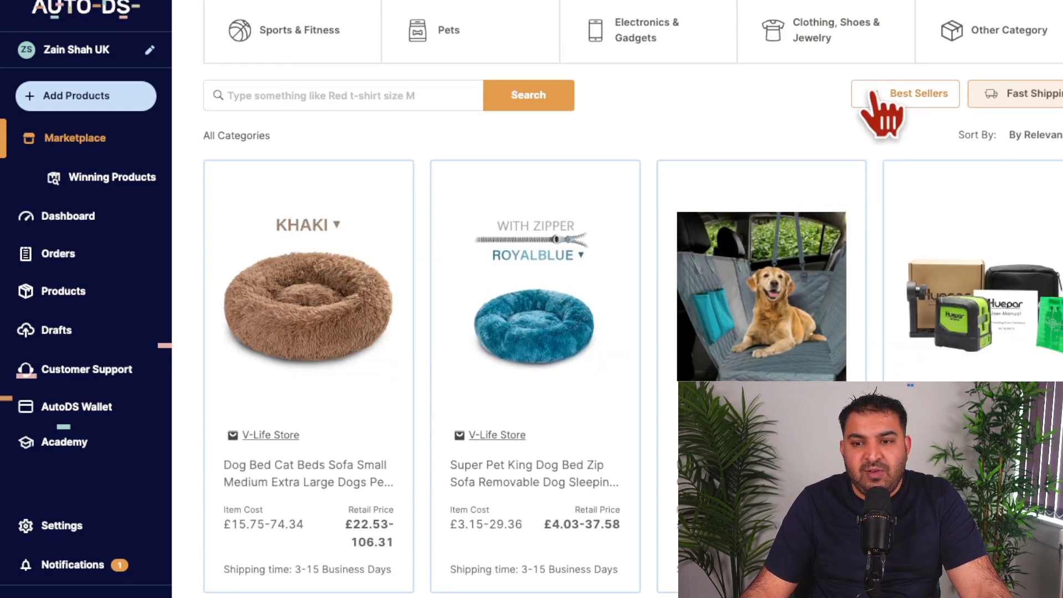
# Step: Browse the filtered fast-shipping products, examining their item costs, retail prices and shipping times
pyautogui.scroll(-3, 865, 118)
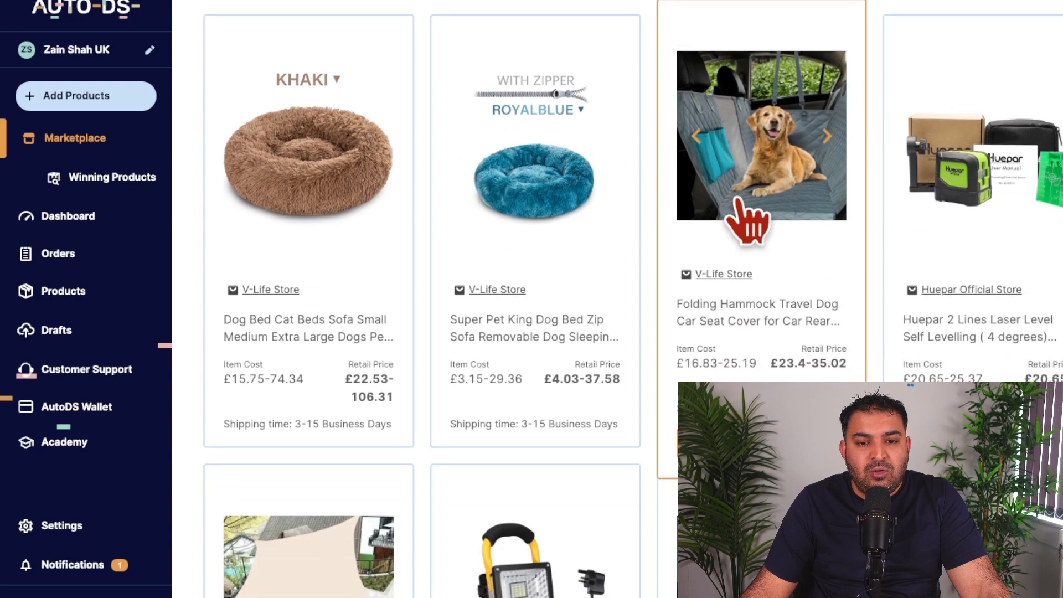
pyautogui.scroll(3, 1033, 121)
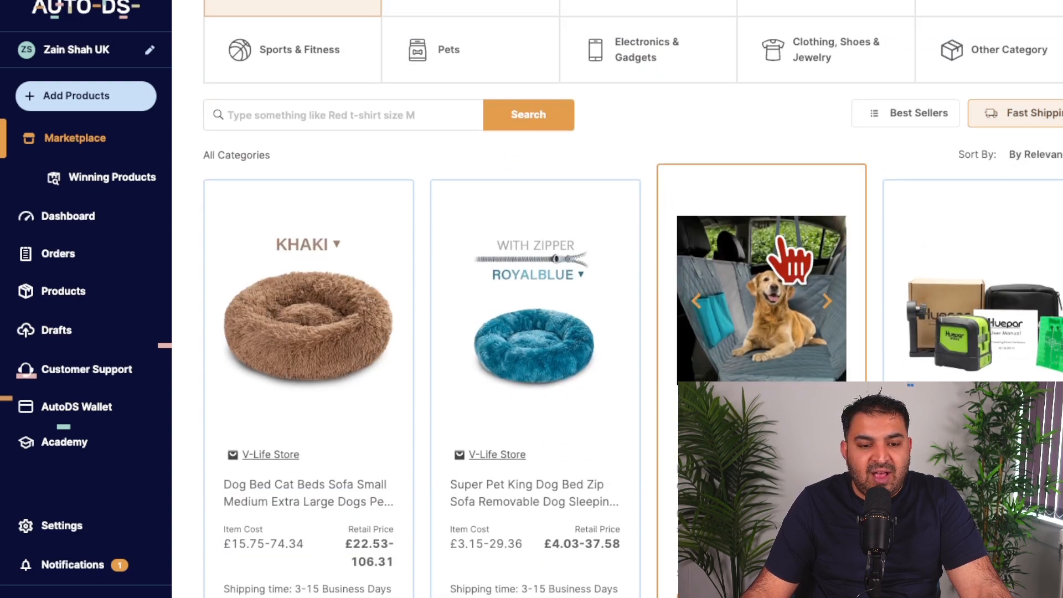
pyautogui.scroll(-10, 771, 261)
pyautogui.scroll(-10, 448, 271)
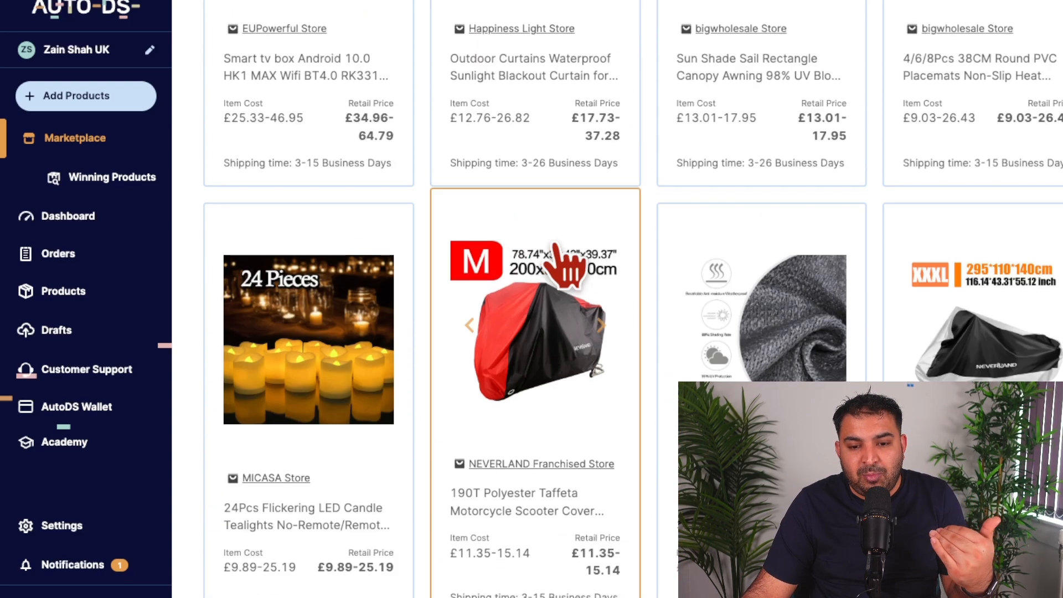
pyautogui.scroll(-10, 645, 315)
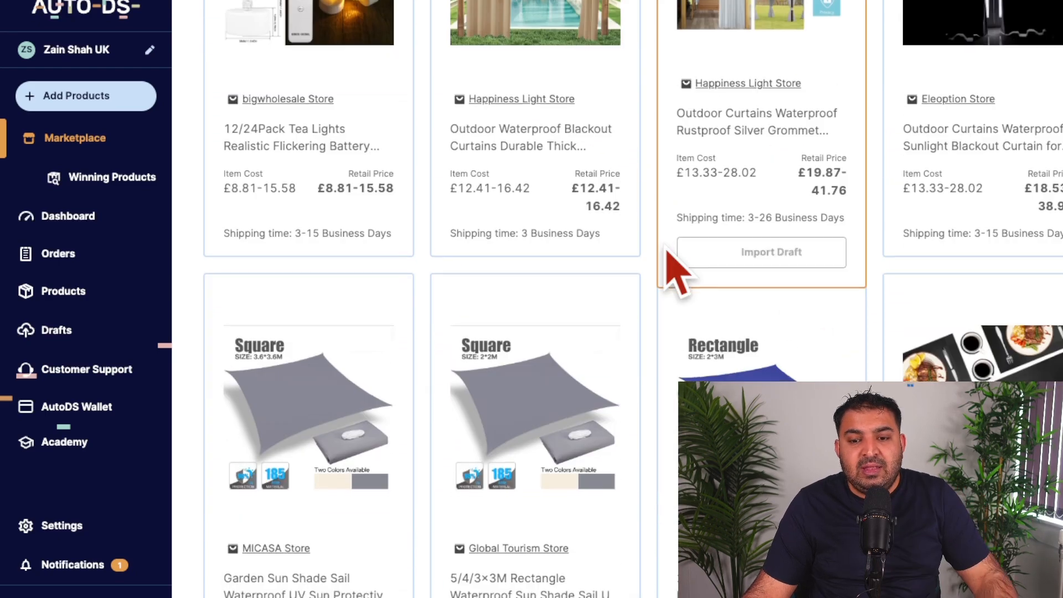
pyautogui.scroll(-8, 509, 260)
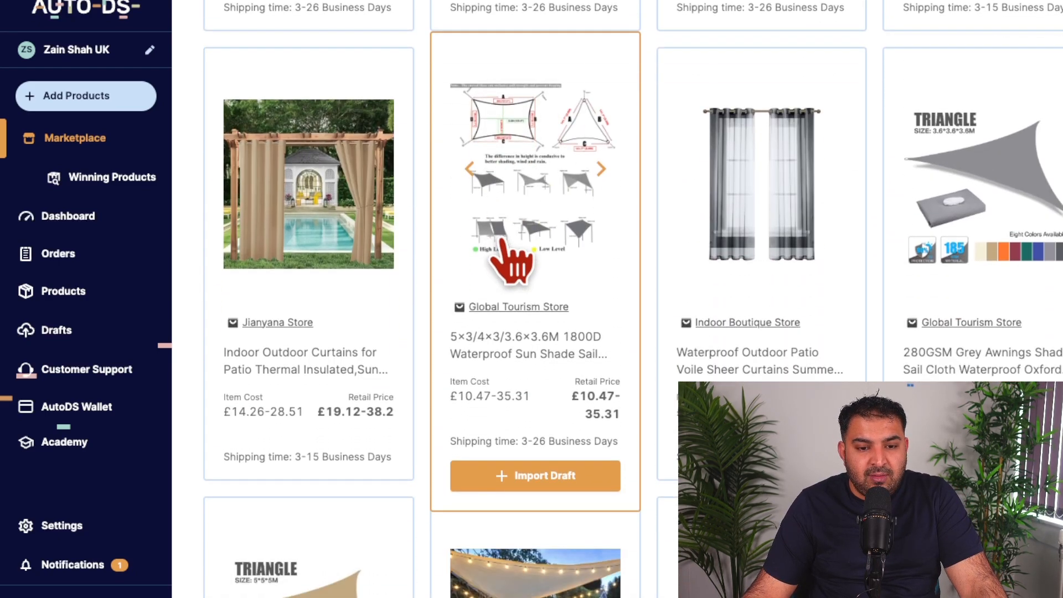
pyautogui.scroll(-2, 728, 240)
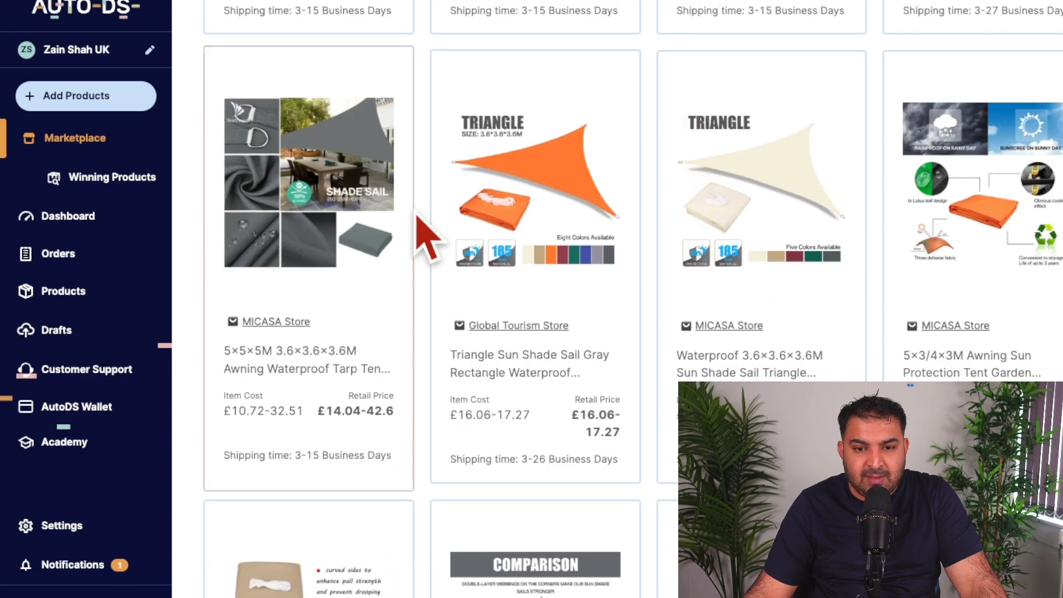
pyautogui.scroll(-15, 418, 216)
pyautogui.scroll(-20, 440, 241)
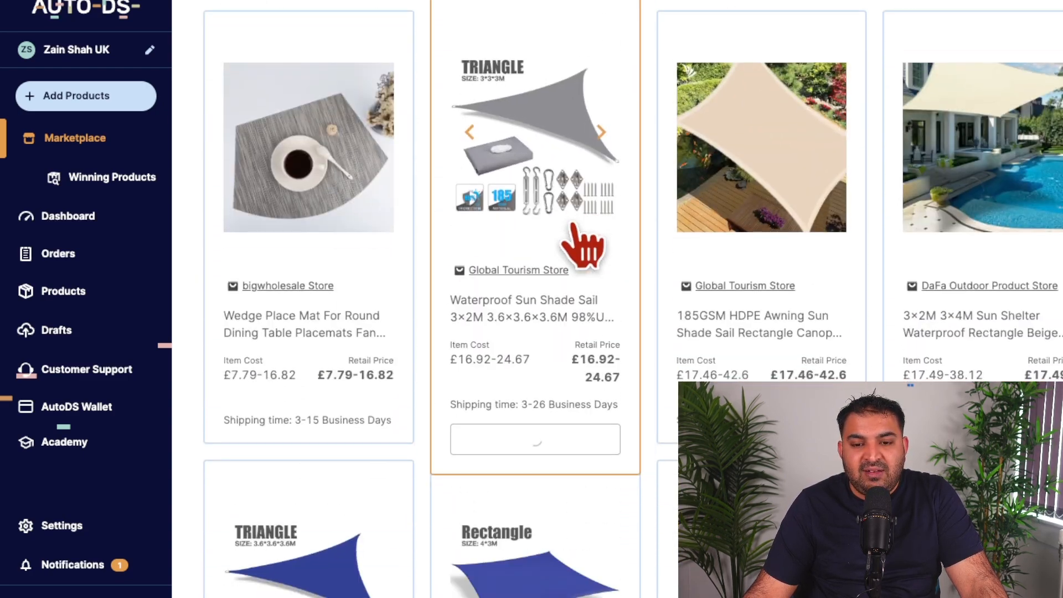
pyautogui.scroll(-4, 637, 249)
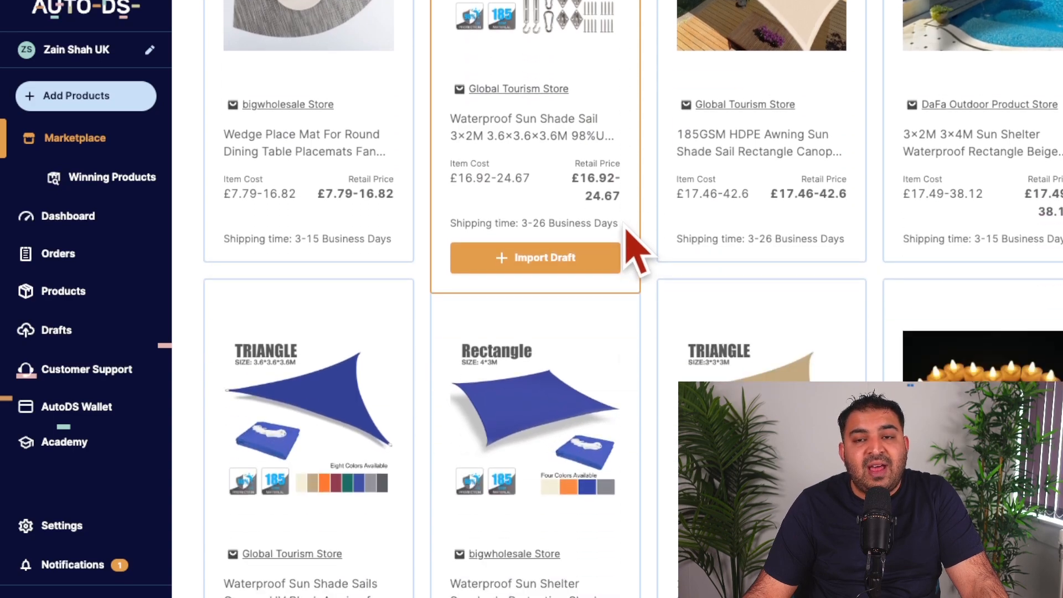
pyautogui.scroll(20, 637, 251)
pyautogui.scroll(15, 634, 249)
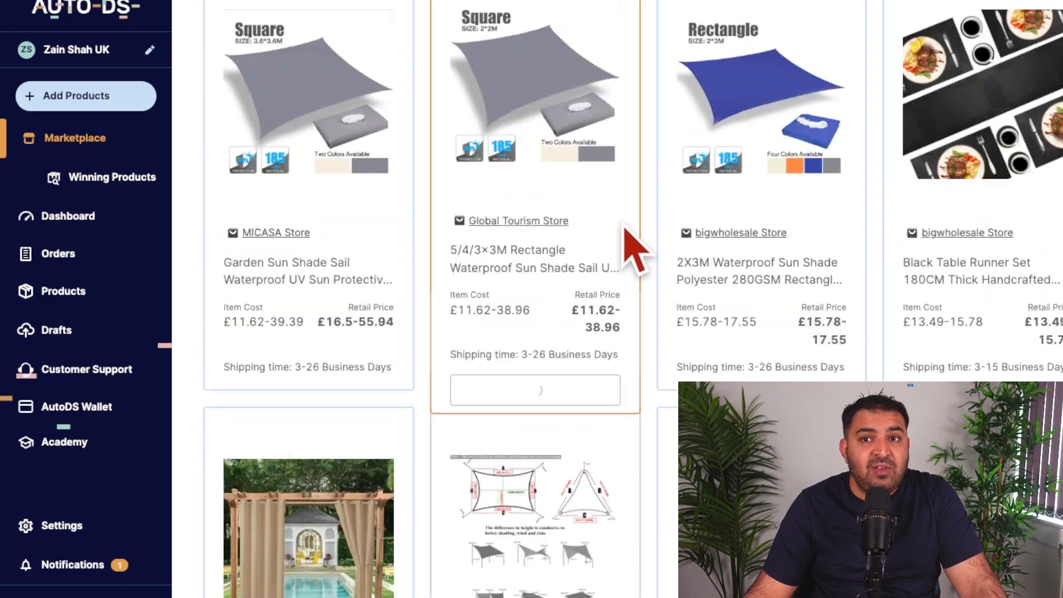
pyautogui.scroll(-15, 635, 252)
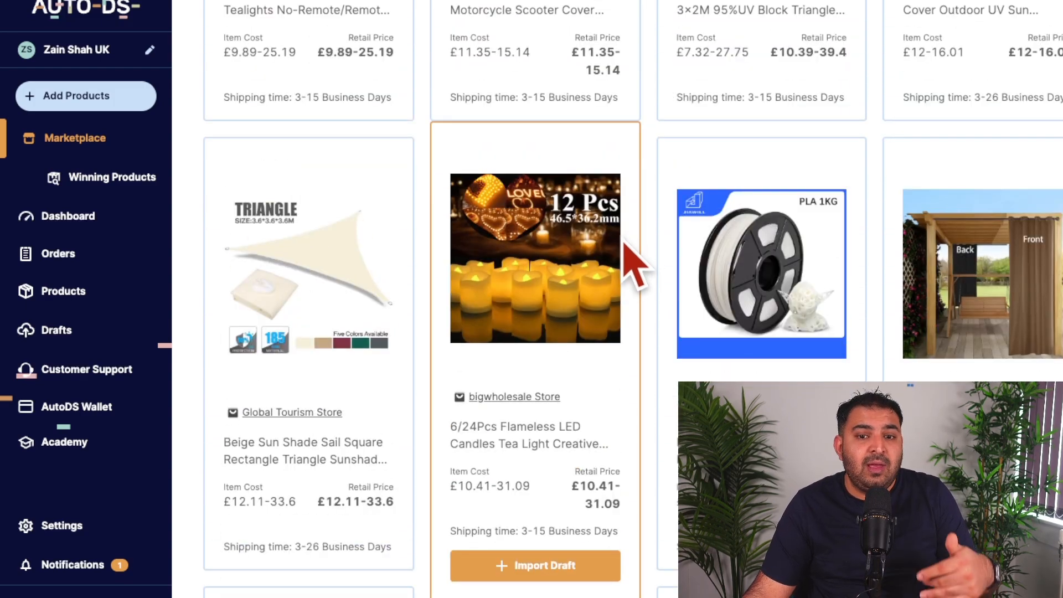
pyautogui.scroll(10, 621, 225)
pyautogui.scroll(8, 615, 221)
pyautogui.scroll(2, 614, 213)
pyautogui.scroll(8, 613, 209)
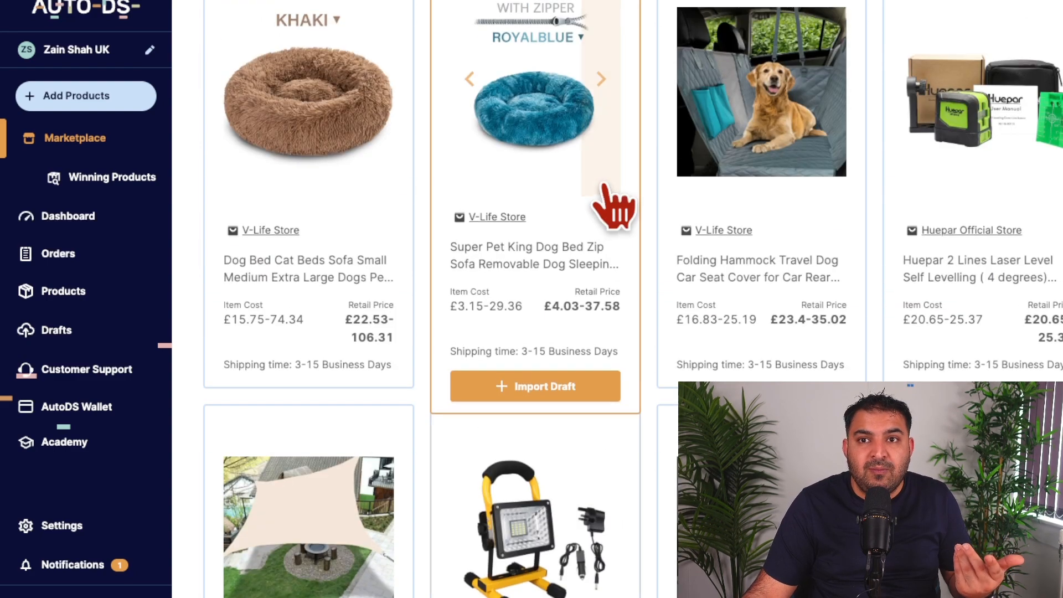
pyautogui.scroll(5, 613, 206)
# Step: Import the Folding Hammock Travel Dog Car Seat Cover from V-Life Store as a draft
pyautogui.scroll(-6, 611, 189)
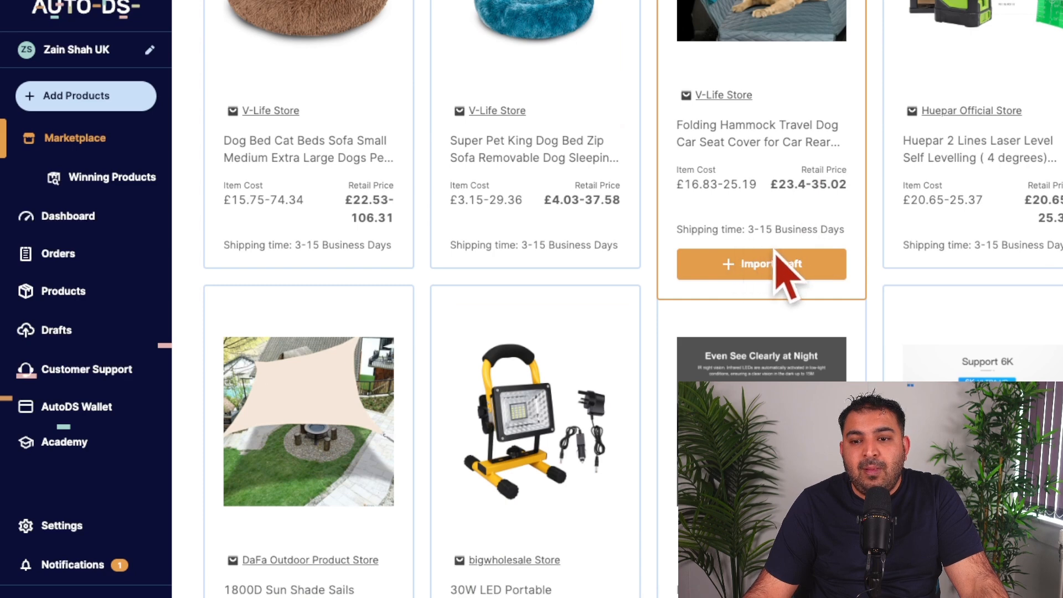
pyautogui.scroll(3, 774, 254)
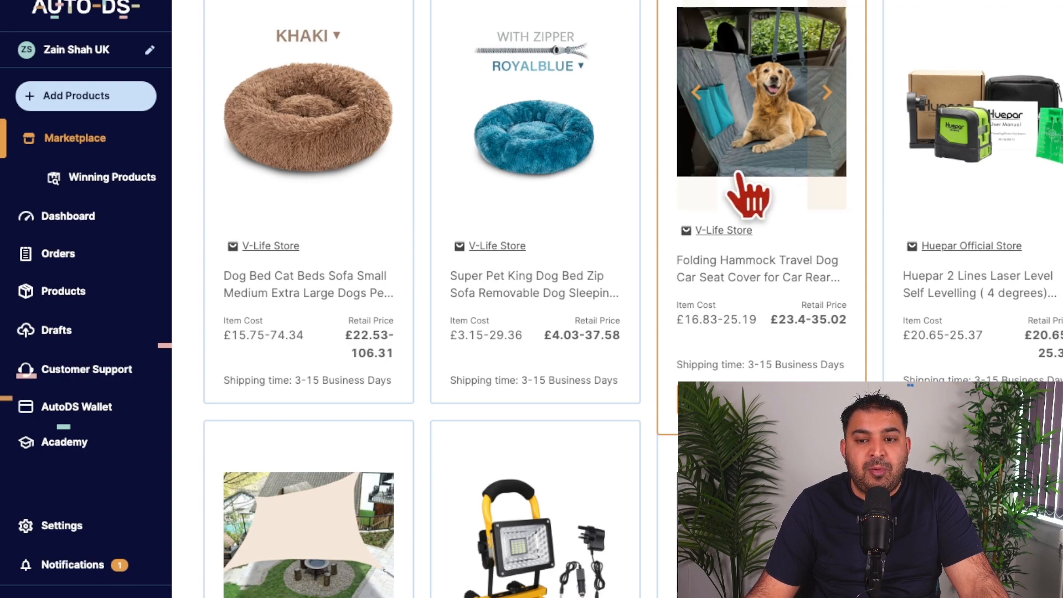
pyautogui.scroll(-3, 775, 221)
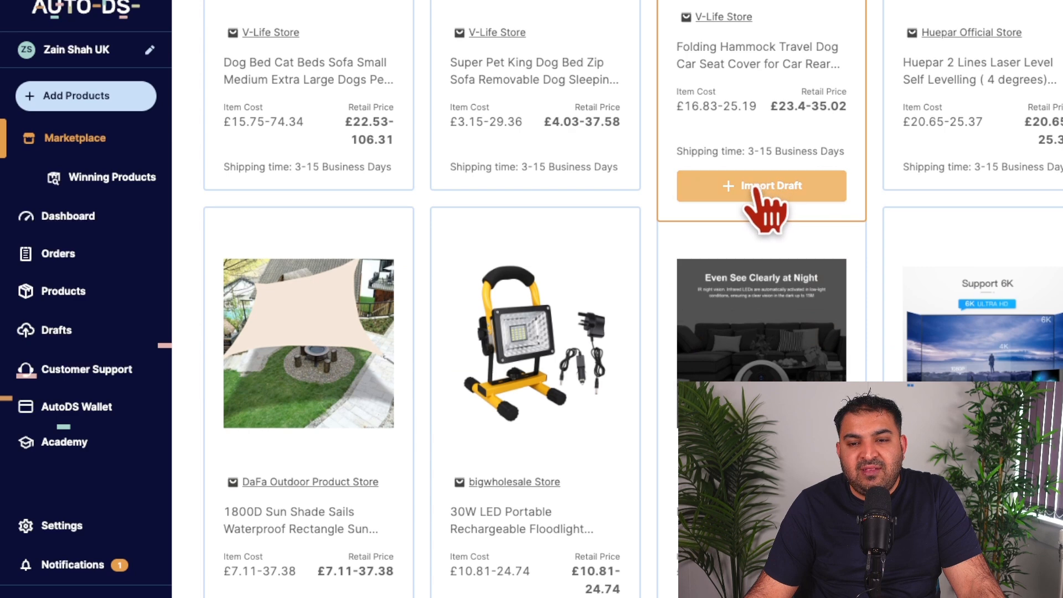
pyautogui.click(771, 188)
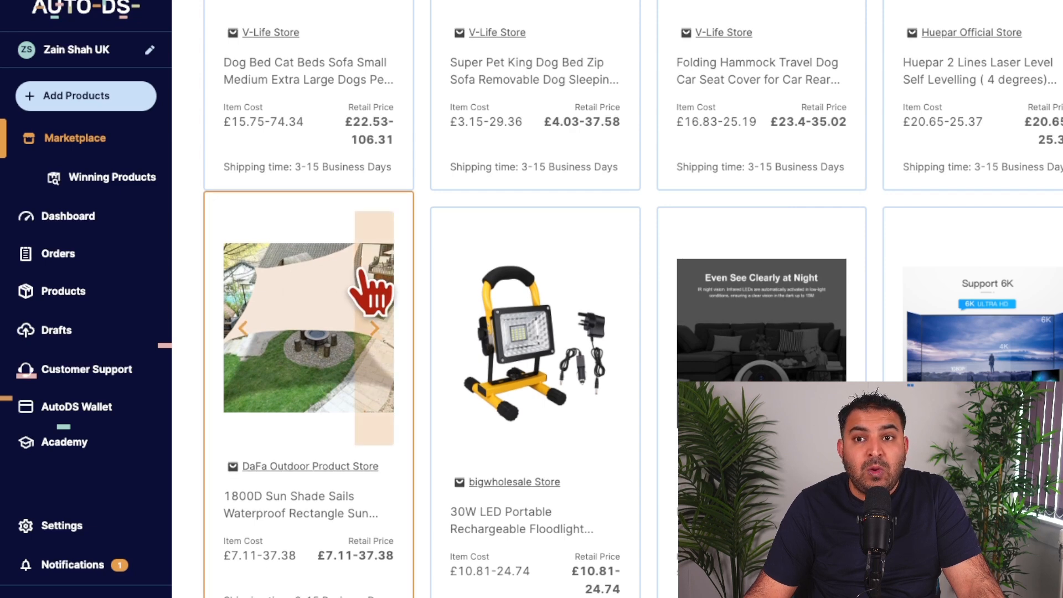
# Step: Open the store's drafts and select the 30W LED Portable Rechargeable Floodlight draft
pyautogui.click(67, 333)
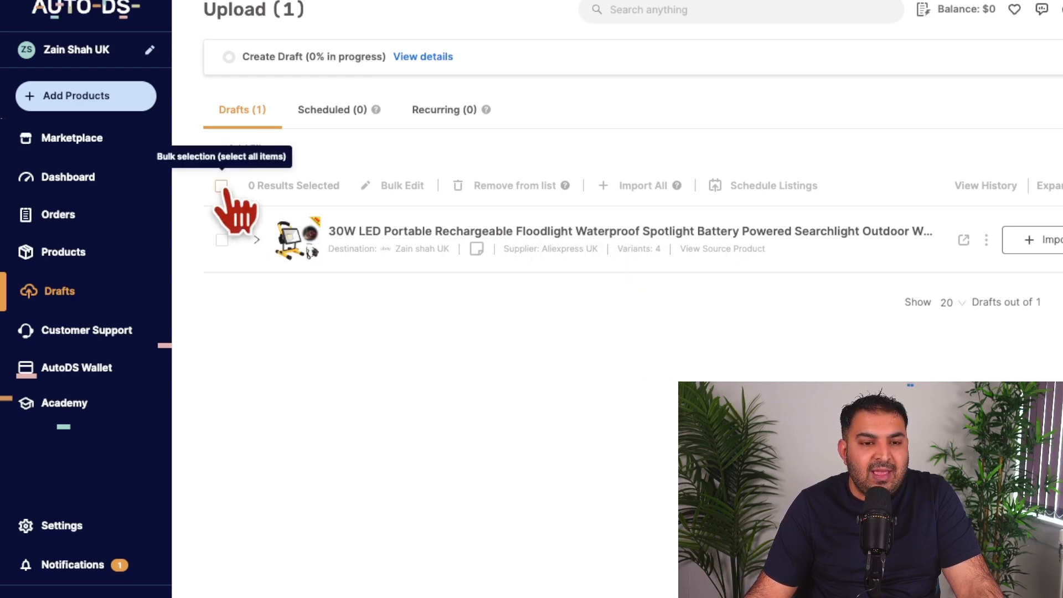
pyautogui.click(221, 240)
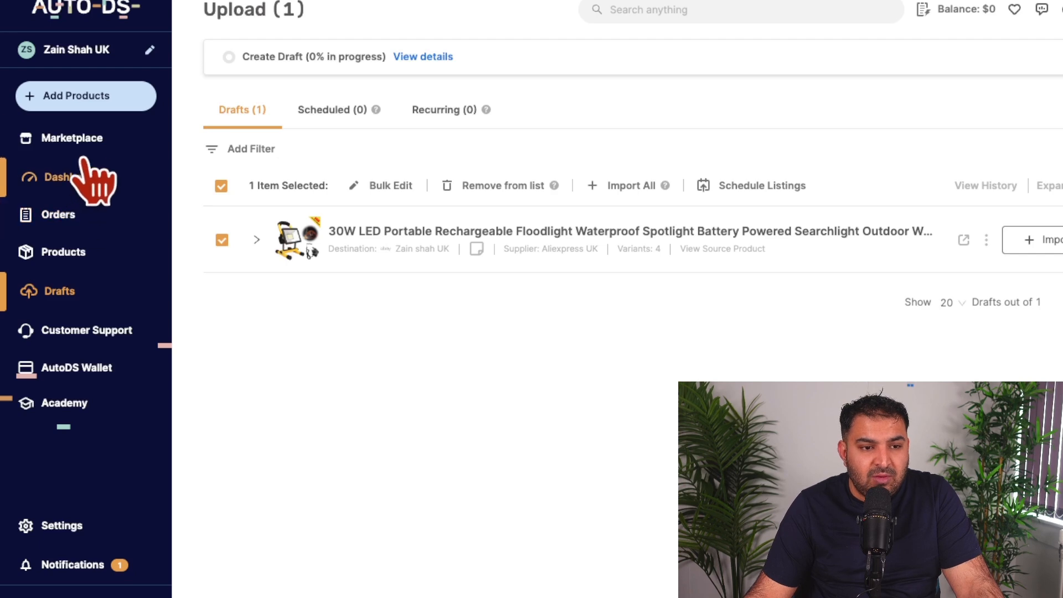
# Step: Import the Travel Portable Toothbrush Toothpaste Holder from the marketplace's Hot Products as a draft
pyautogui.click(62, 138)
pyautogui.scroll(-6, 615, 313)
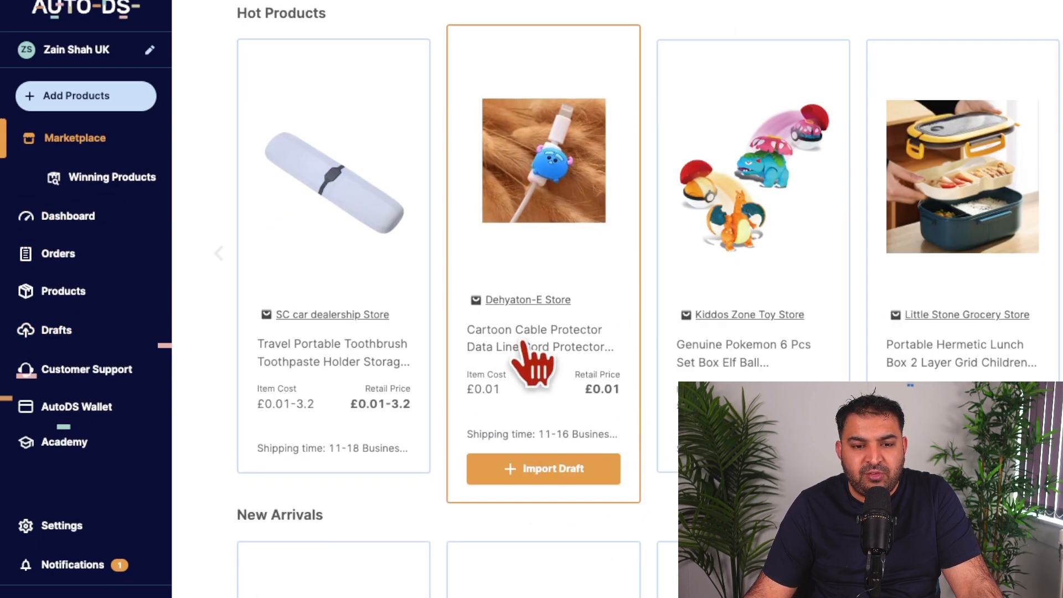
pyautogui.click(552, 489)
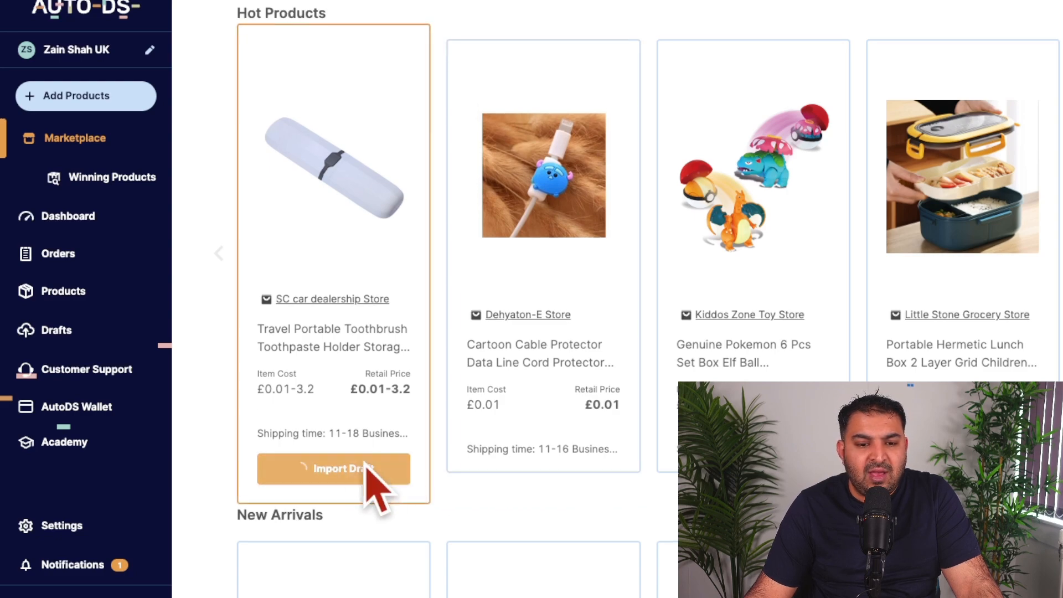
# Step: Import the 7 Modes product from the AutoDS Warehouse listings under Toys & Hobbies as a draft
pyautogui.scroll(-10, 764, 399)
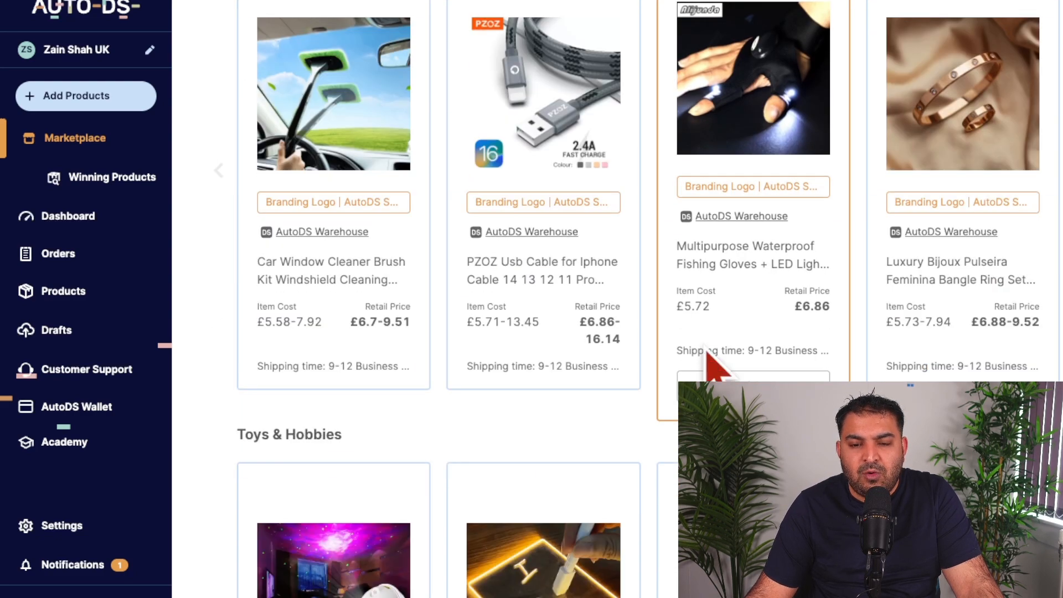
pyautogui.scroll(-2, 783, 332)
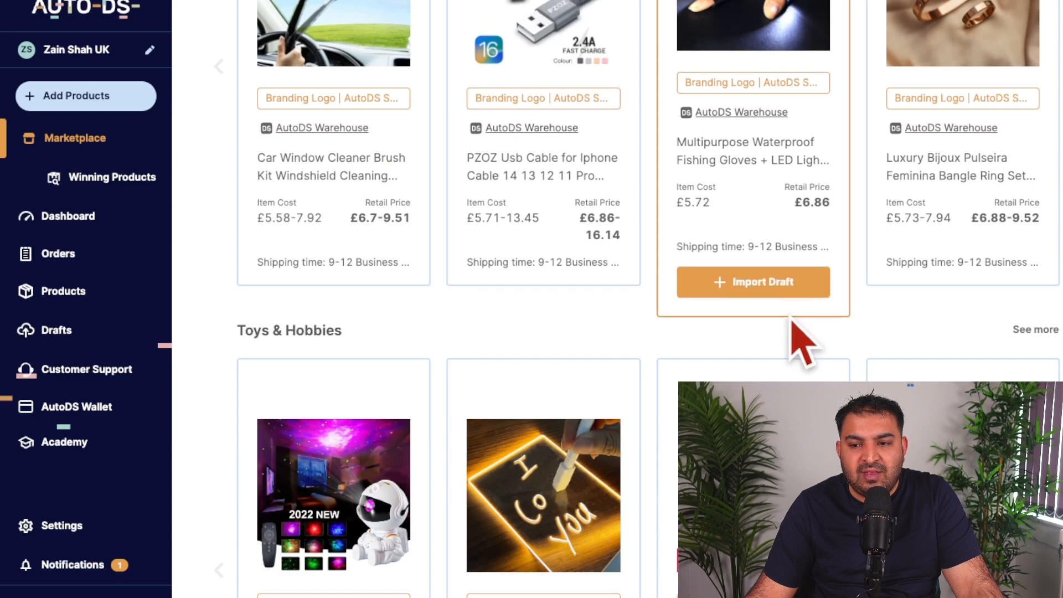
pyautogui.scroll(-8, 797, 338)
pyautogui.click(753, 349)
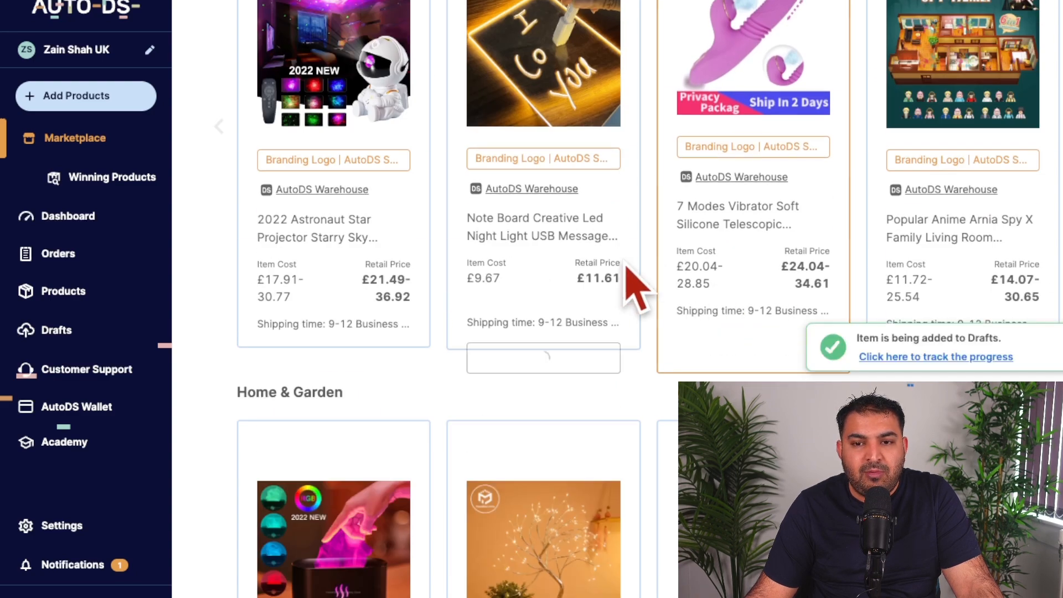
# Step: Import the 50L 1000D Nylon Waterproof Trekking backpack from the marketplace's Outdoors section as a draft
pyautogui.scroll(-6, 711, 376)
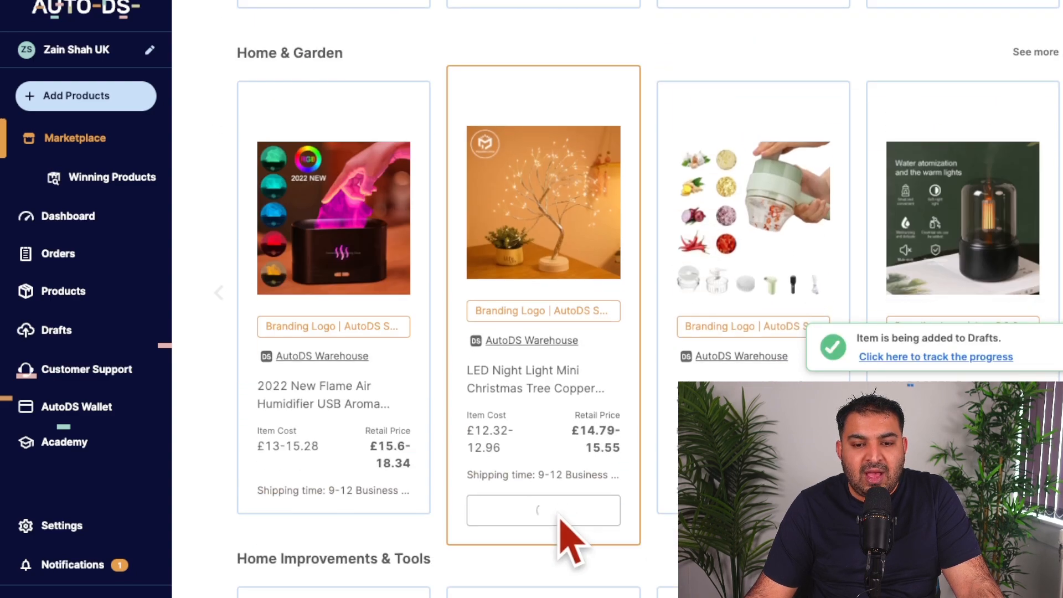
pyautogui.scroll(-4, 332, 372)
pyautogui.scroll(-8, 462, 318)
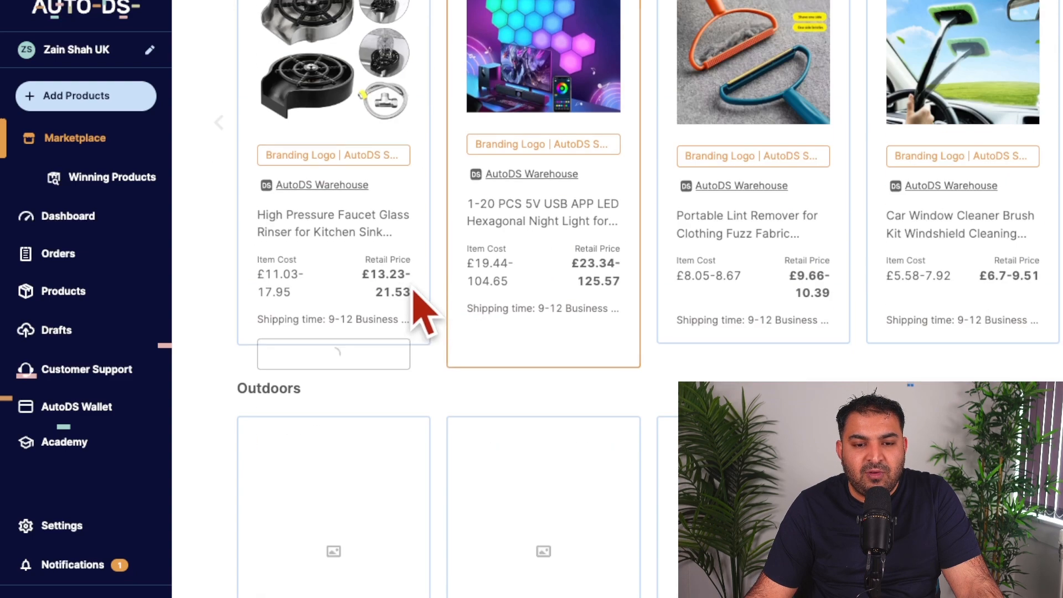
pyautogui.moveTo(397, 344)
pyautogui.scroll(-7, 442, 431)
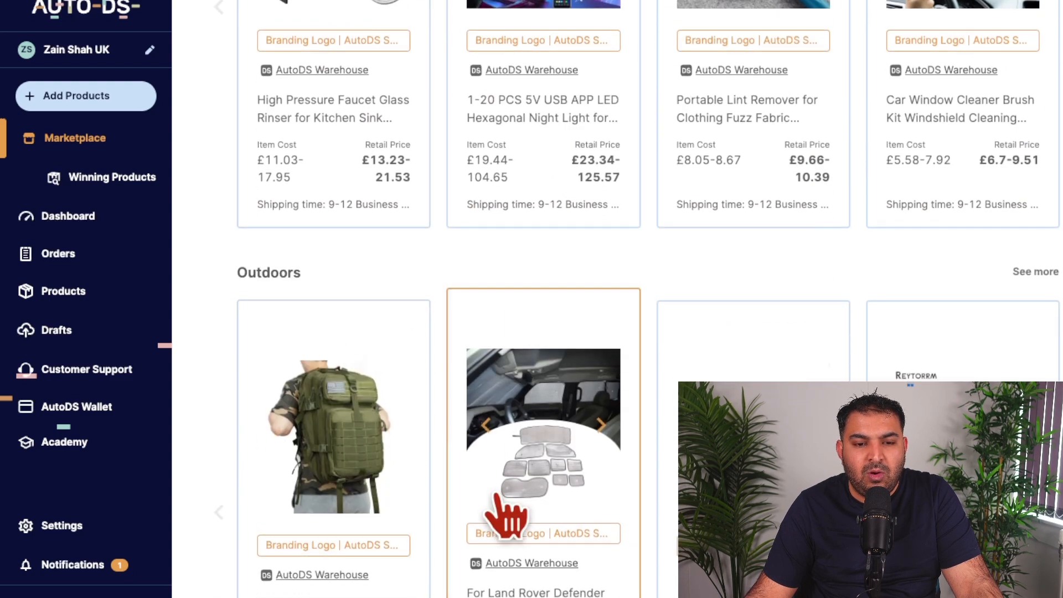
pyautogui.moveTo(366, 362)
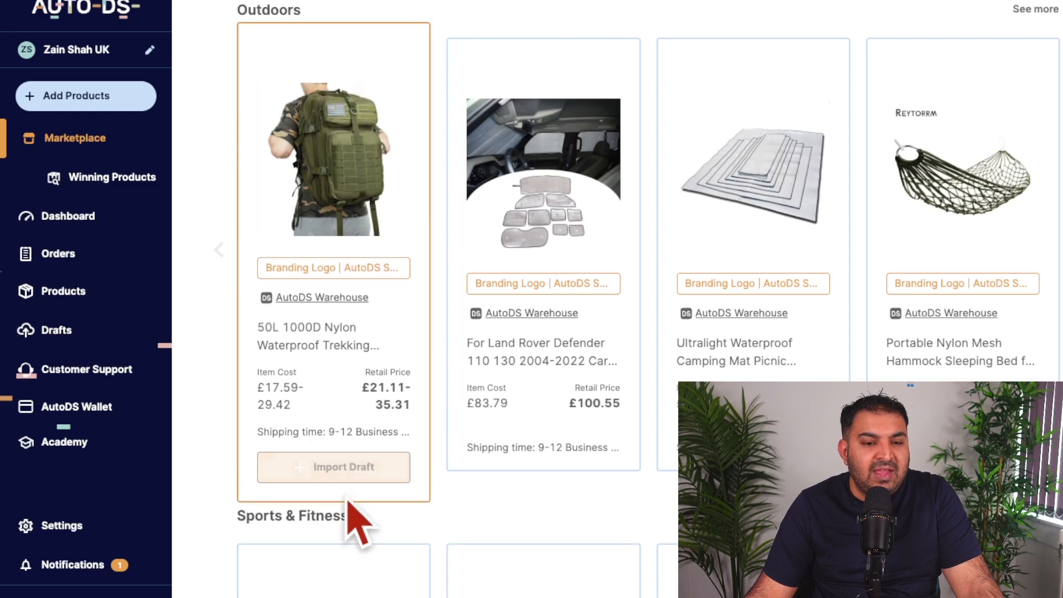
pyautogui.click(357, 468)
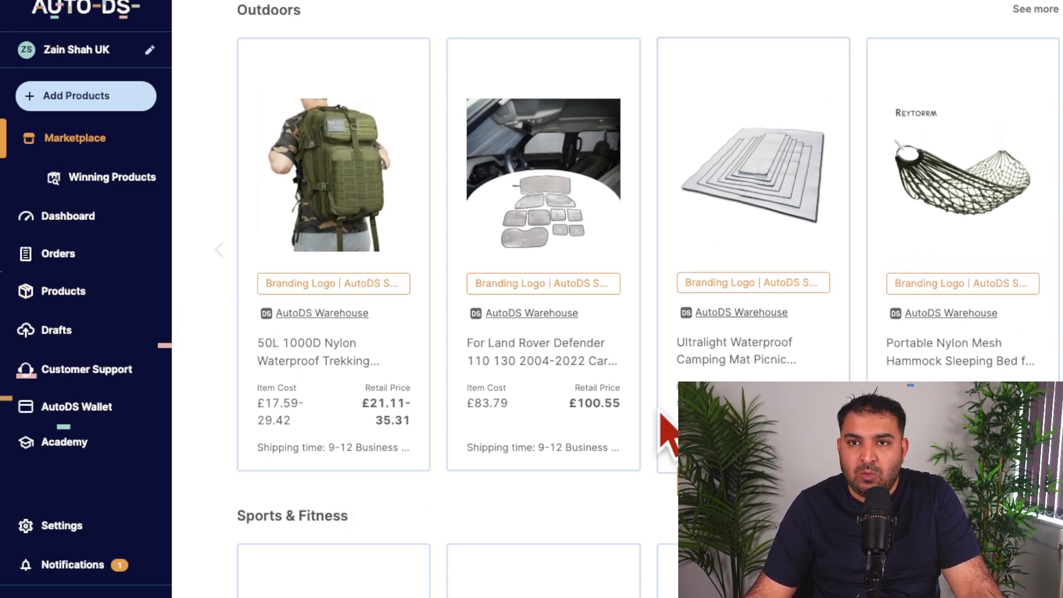
# Step: Open the store's drafts and delete the 7 Modes product draft
pyautogui.click(54, 335)
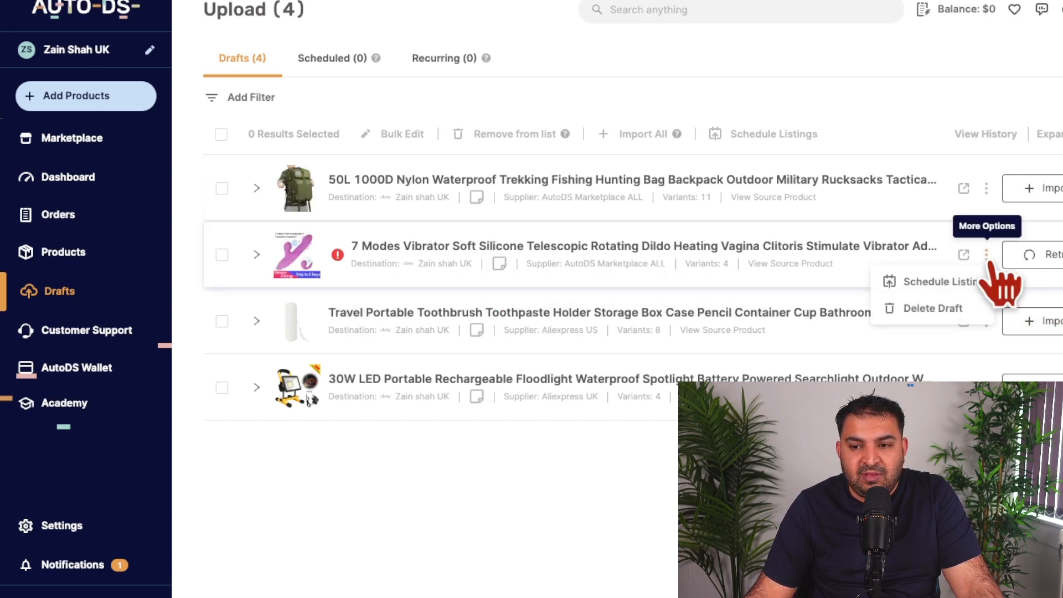
pyautogui.click(934, 307)
pyautogui.click(645, 355)
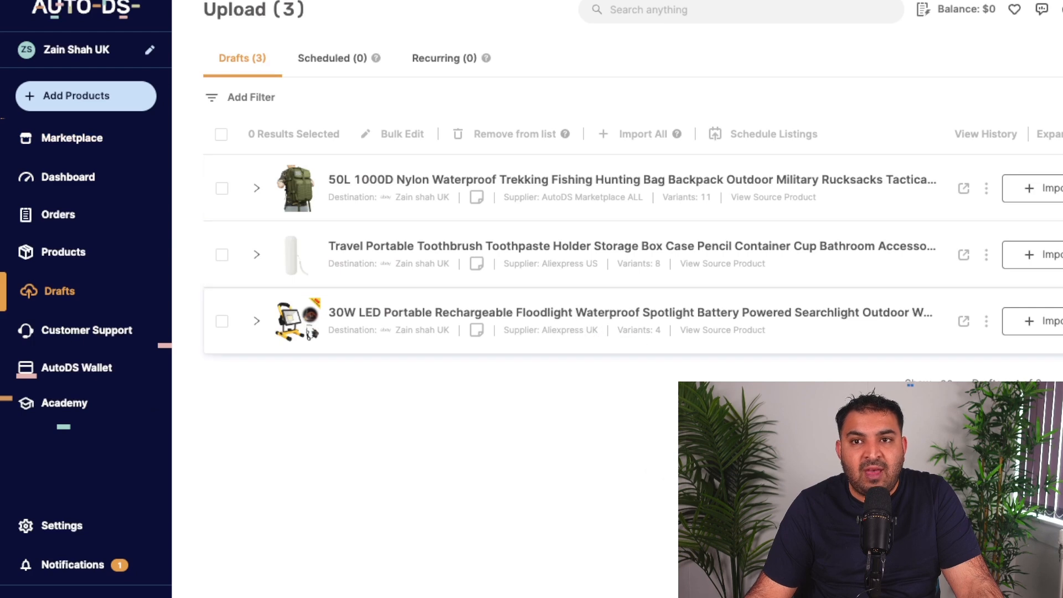
# Step: Select only the 30W LED Portable Rechargeable Floodlight draft and import it to the store
pyautogui.click(222, 134)
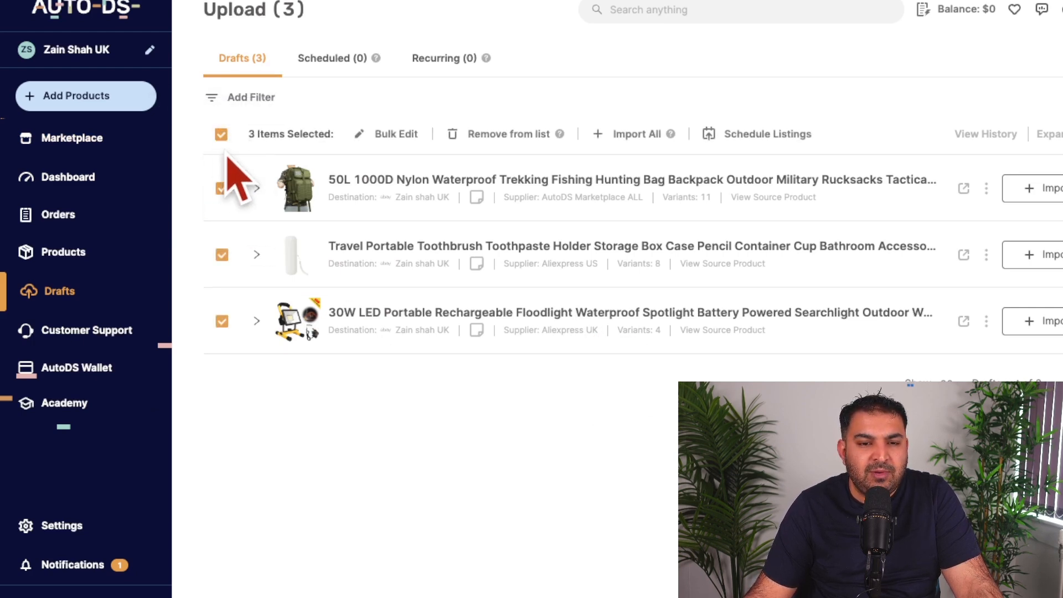
pyautogui.click(222, 135)
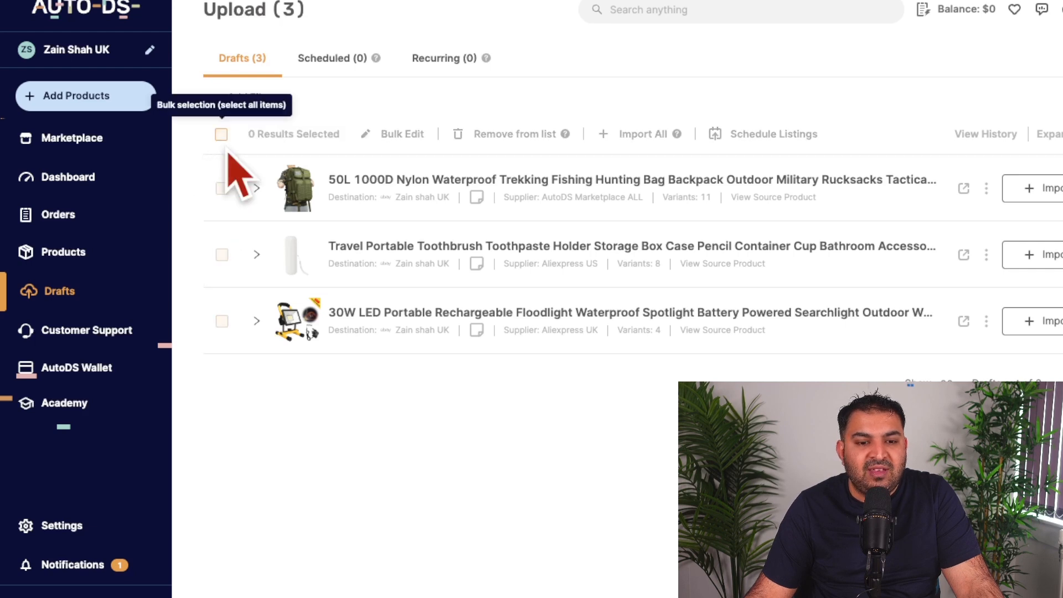
pyautogui.click(222, 321)
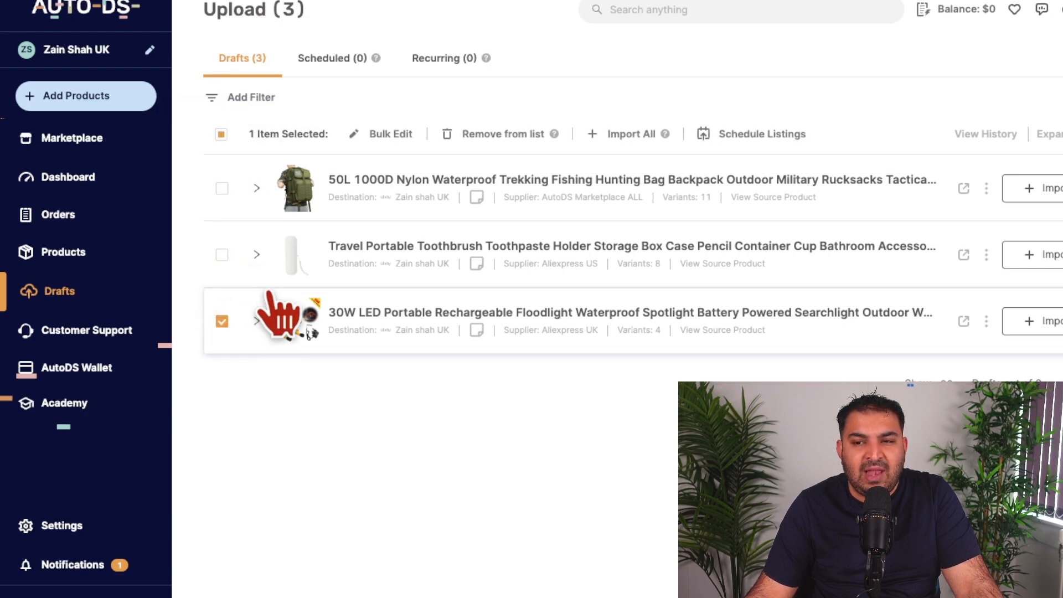
pyautogui.click(1046, 322)
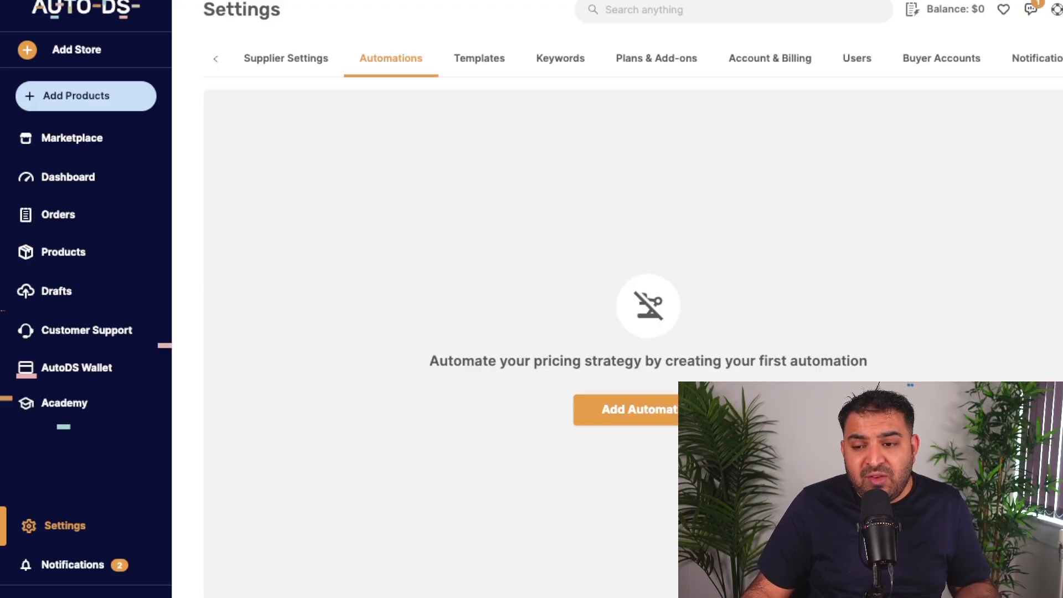
# Step: Start a new Sales Base Pricing automation and name it with the seller's full name
pyautogui.click(653, 414)
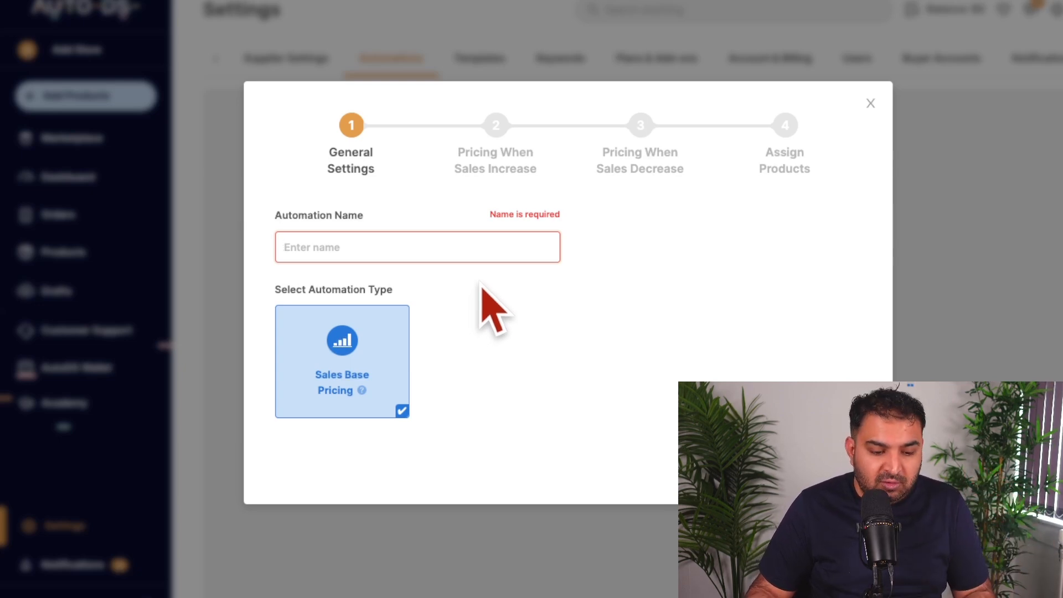
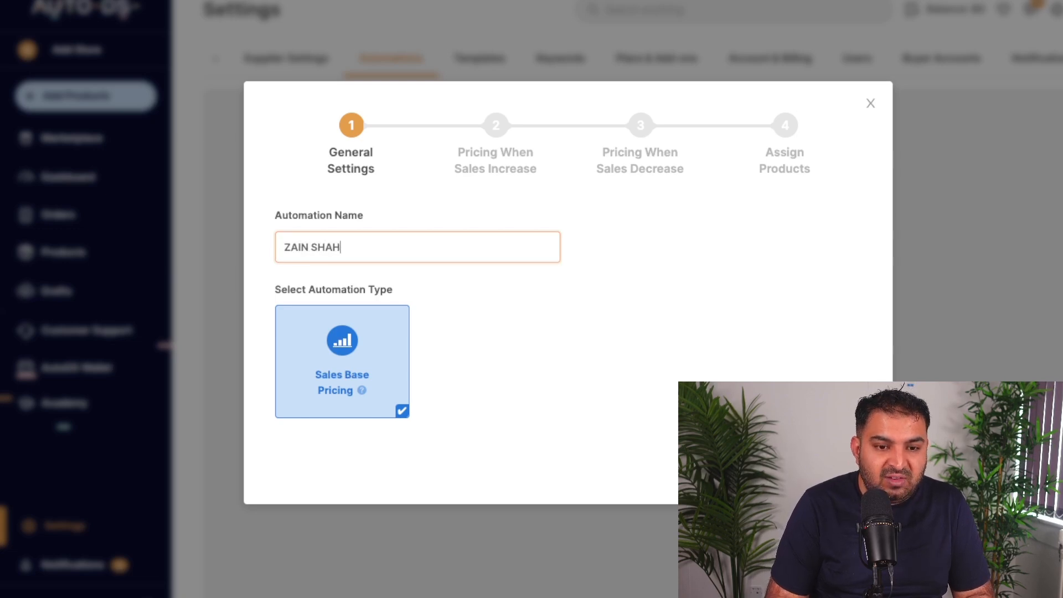
pyautogui.click(832, 469)
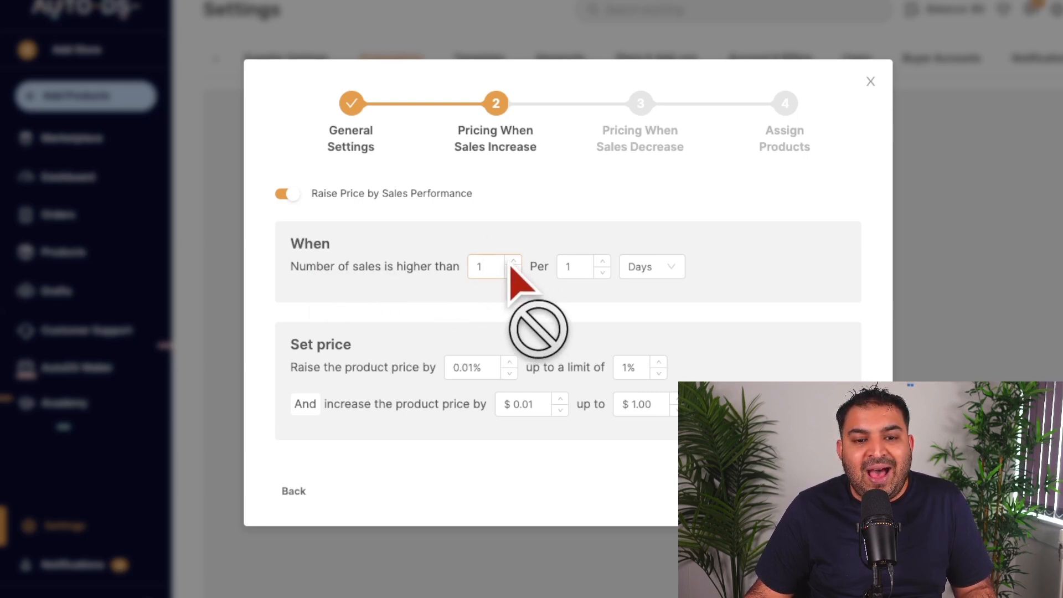
# Step: Raise prices when sales exceed 2 per 1 day, and accept the default price-decrease rule of fewer than 1 sale per 1 day
pyautogui.click(604, 270)
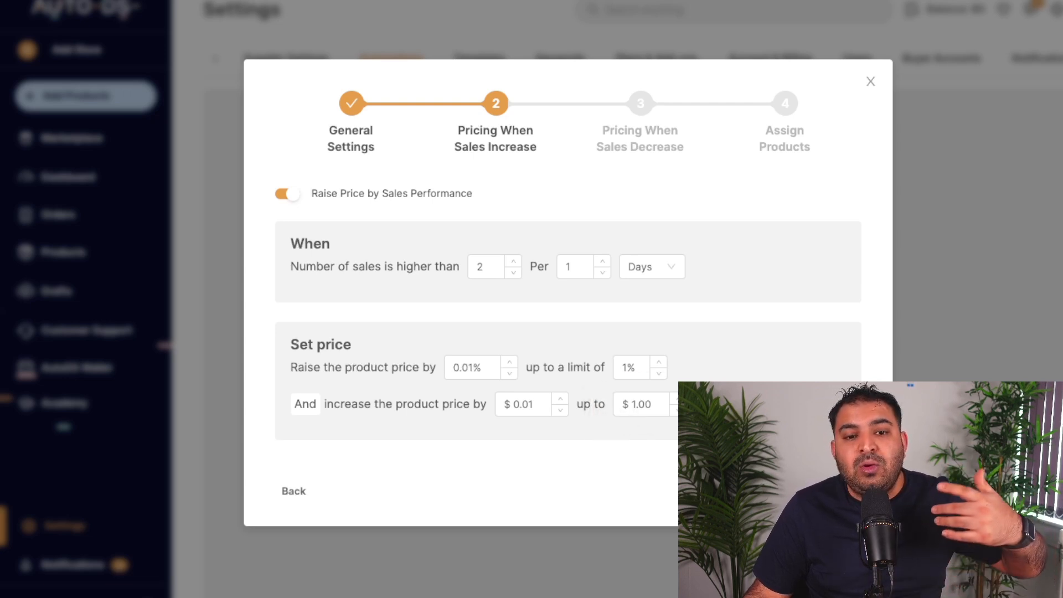
pyautogui.click(830, 491)
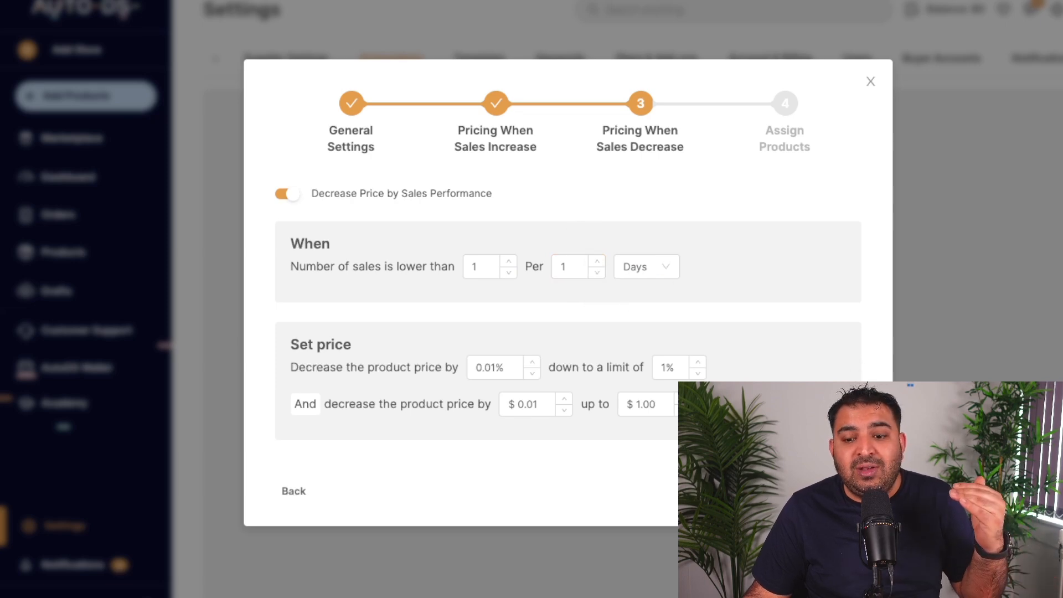
pyautogui.click(823, 491)
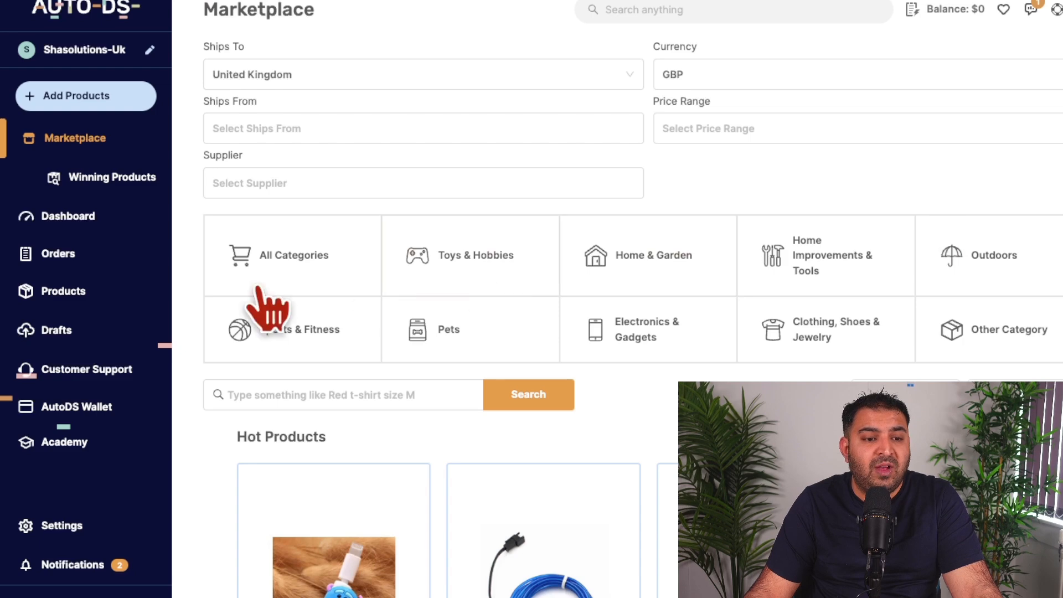
# Step: Open the store's orders and examine the auto-order credit packages and their prices per credit
pyautogui.click(65, 254)
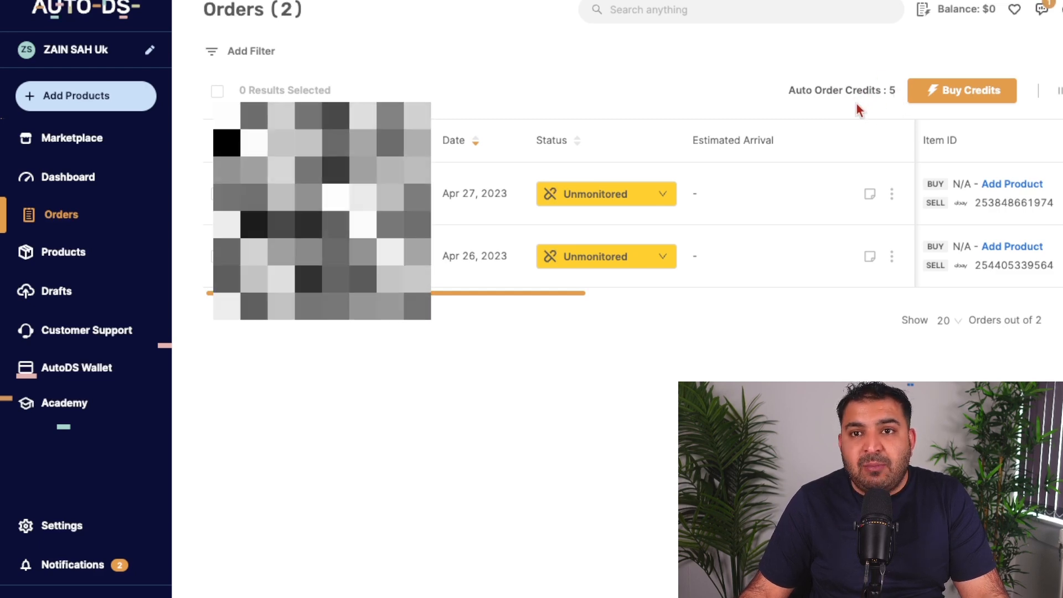
pyautogui.click(955, 94)
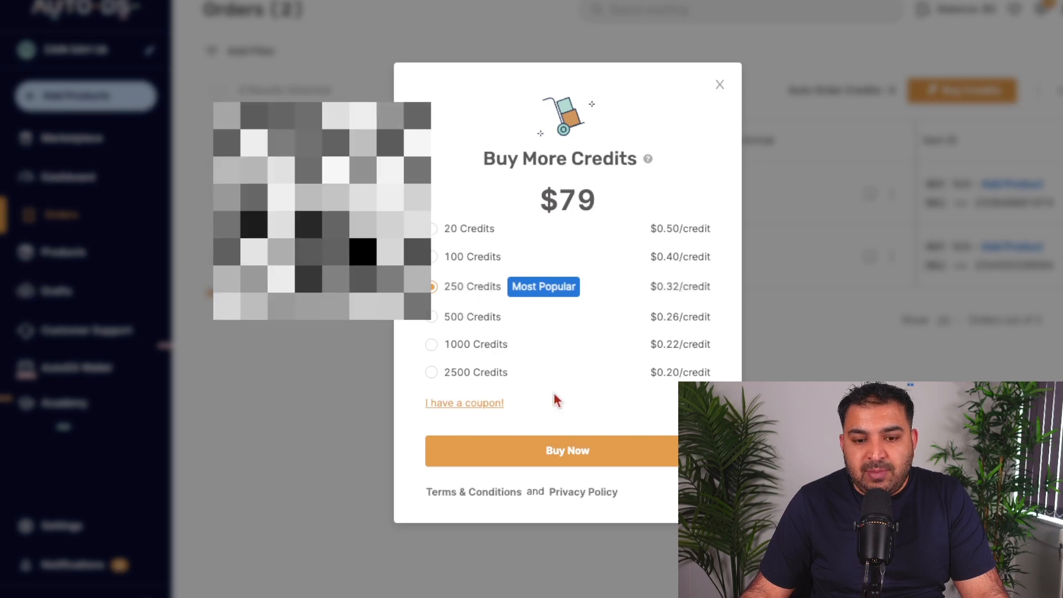
pyautogui.click(721, 87)
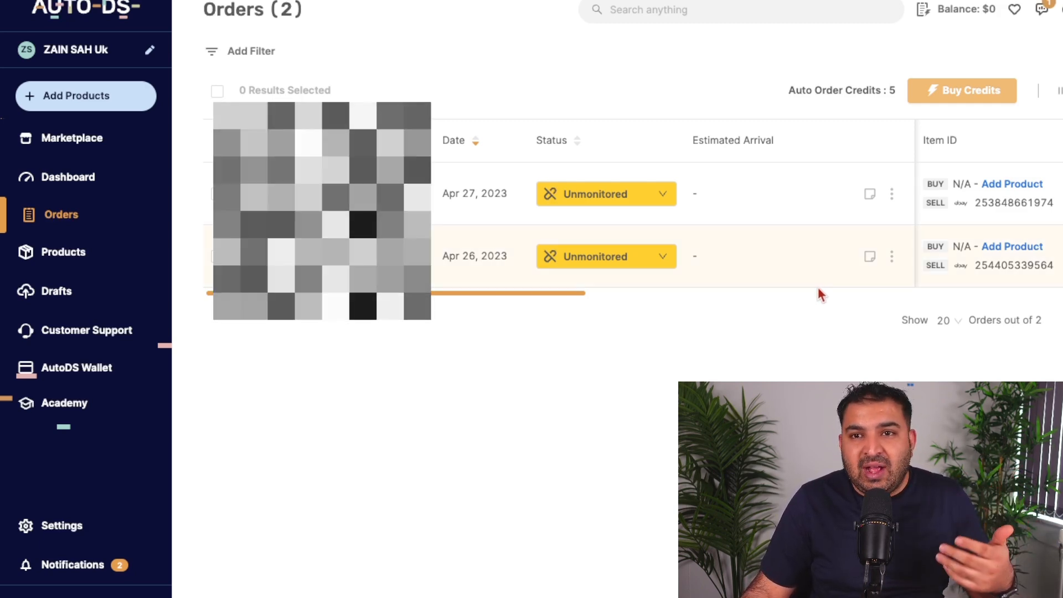
# Step: Open the managed order balance top-up and examine its amounts and payment methods
pyautogui.click(955, 13)
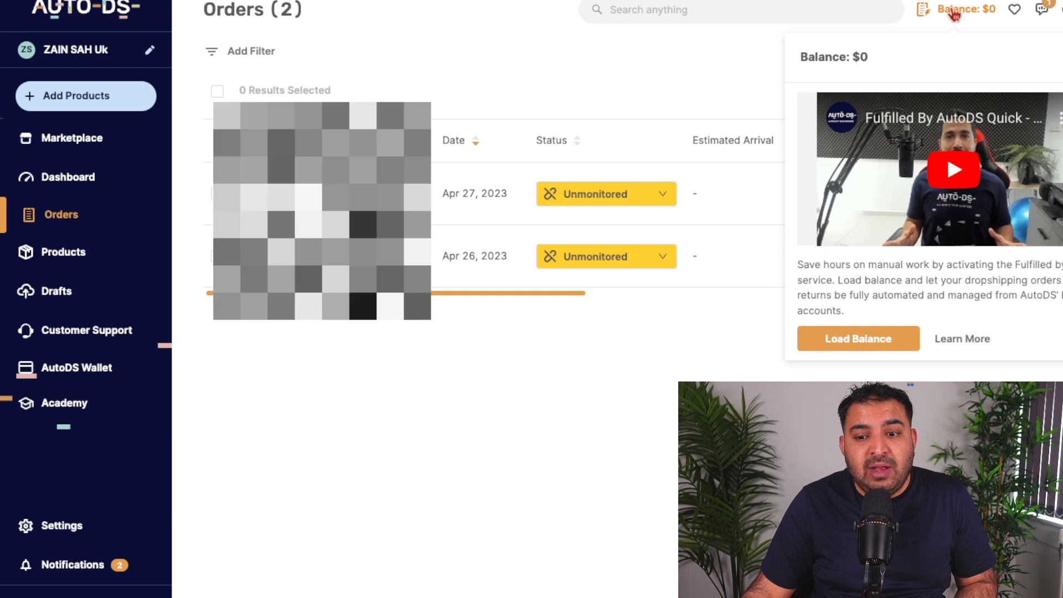
pyautogui.click(867, 349)
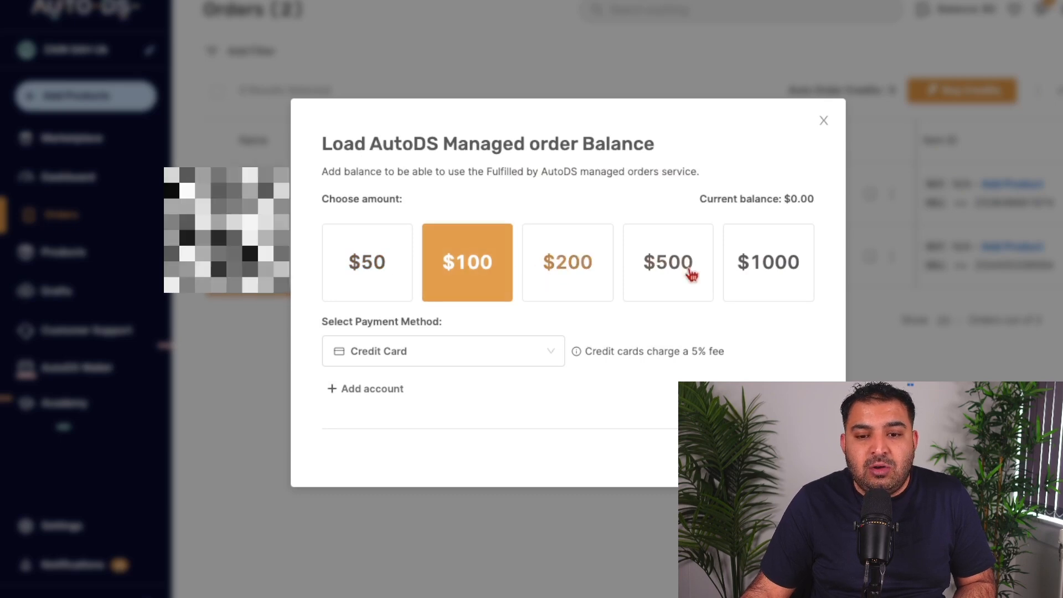
pyautogui.click(500, 360)
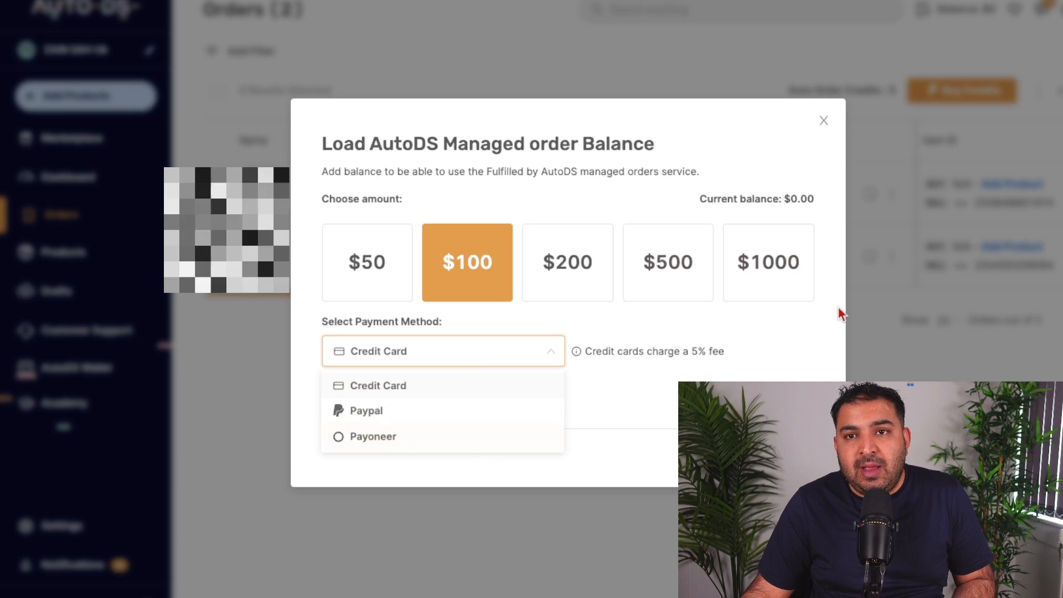
pyautogui.click(739, 342)
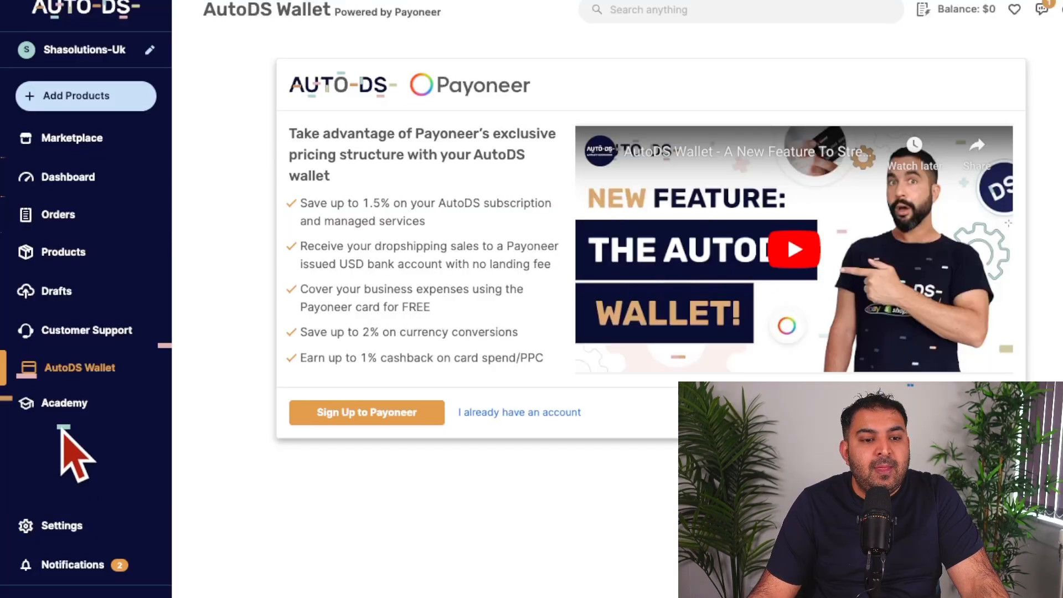
# Step: Open the Academy and examine its dropshipping courses and popular eBay videos
pyautogui.click(65, 409)
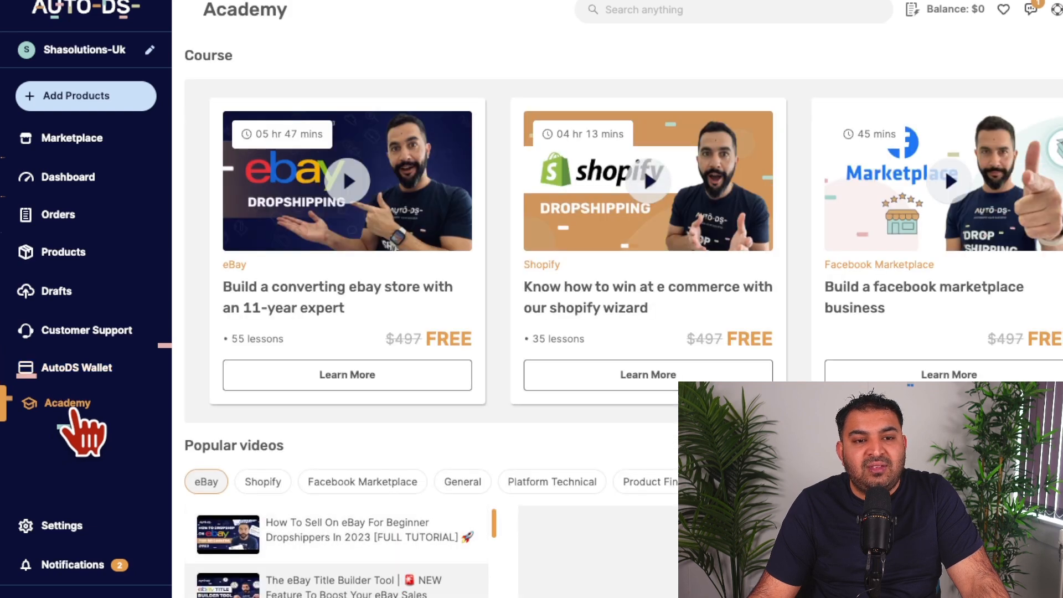
pyautogui.scroll(-1, 526, 440)
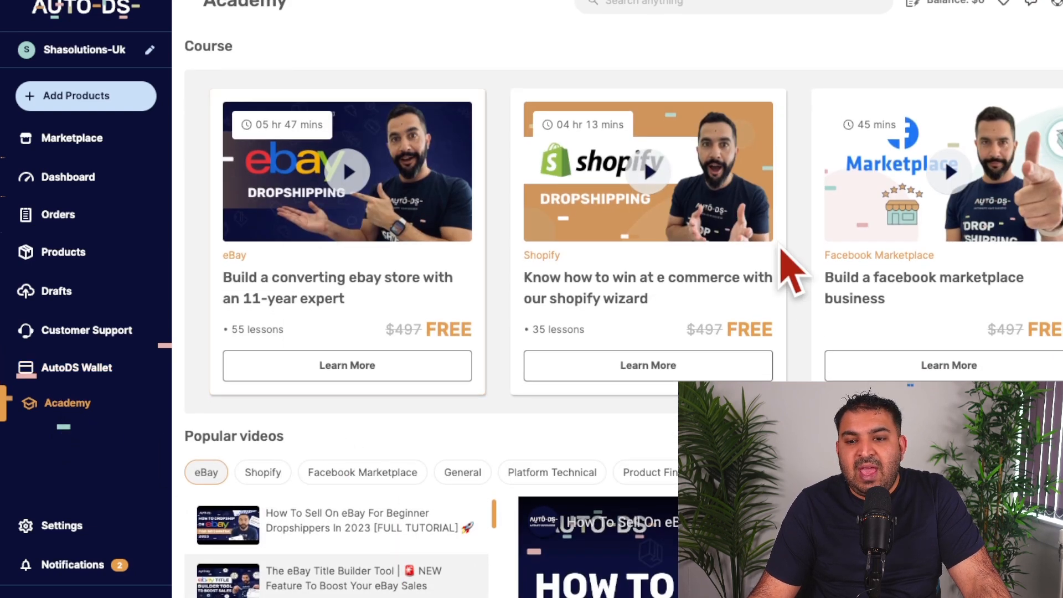
pyautogui.scroll(-4, 365, 194)
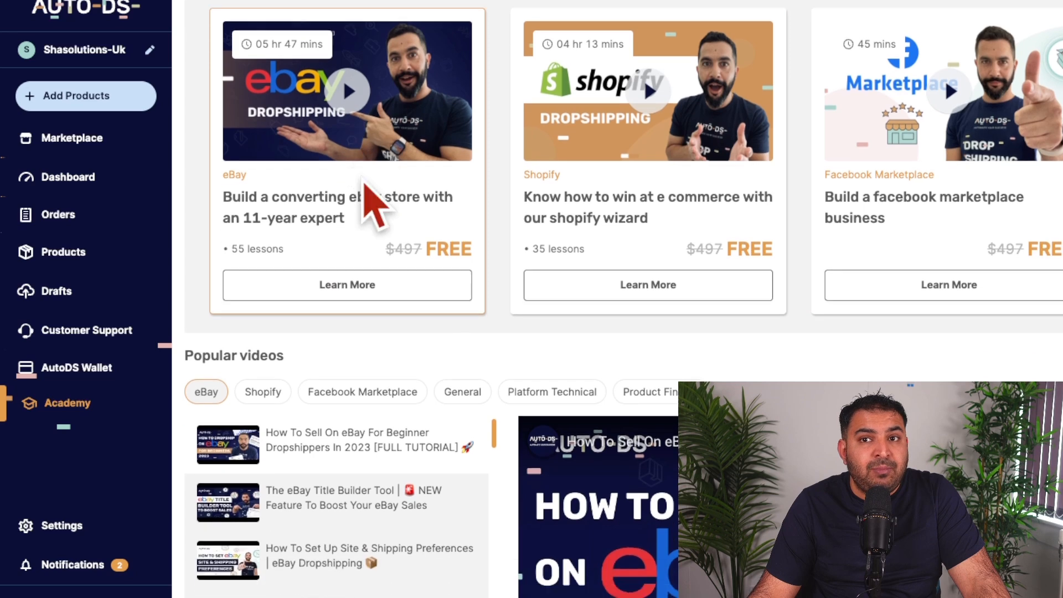
pyautogui.scroll(-1, 364, 178)
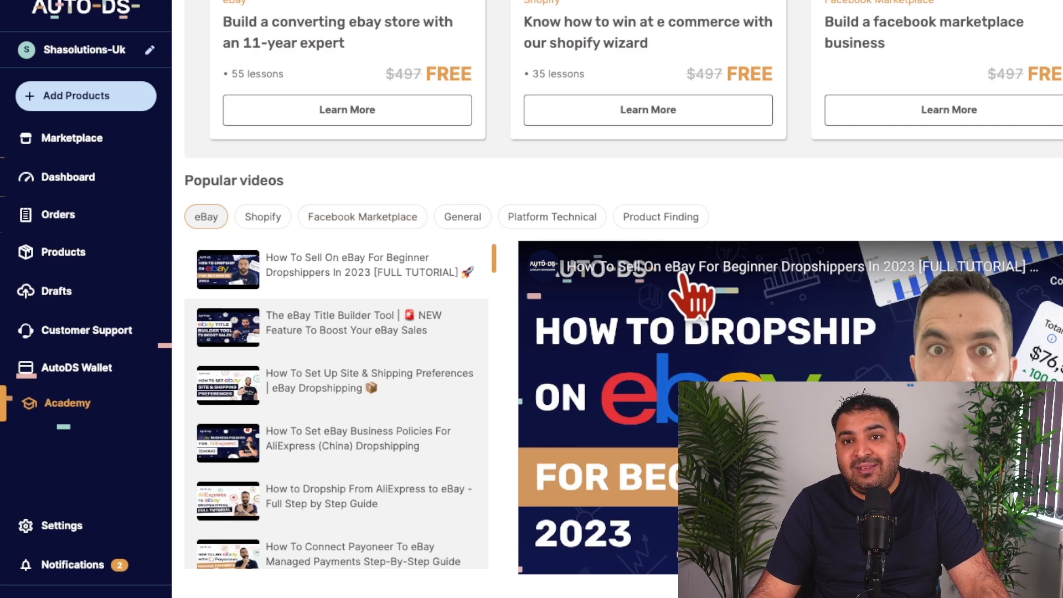
pyautogui.scroll(4, 688, 293)
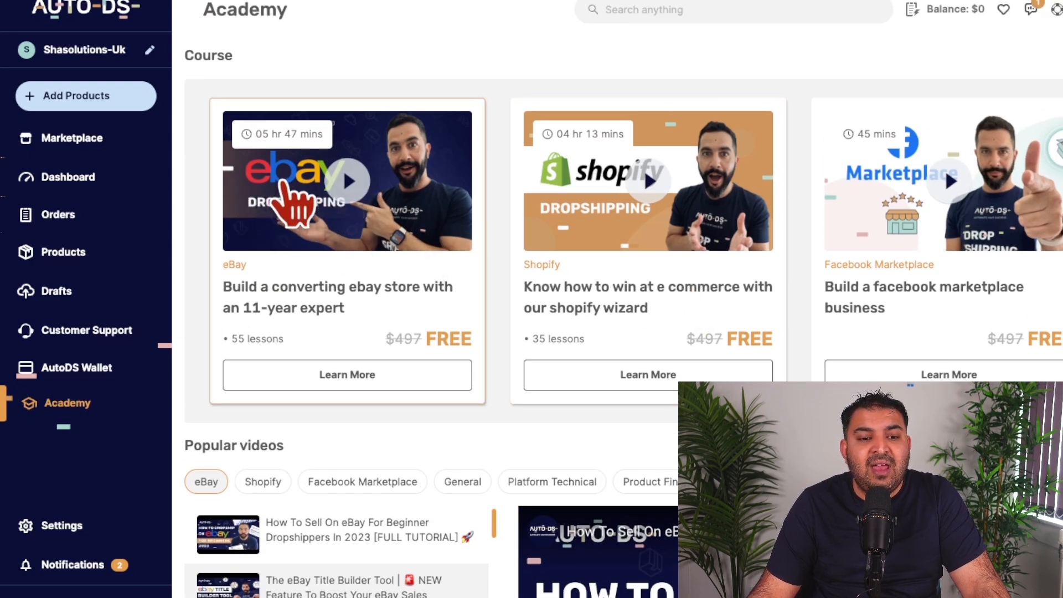